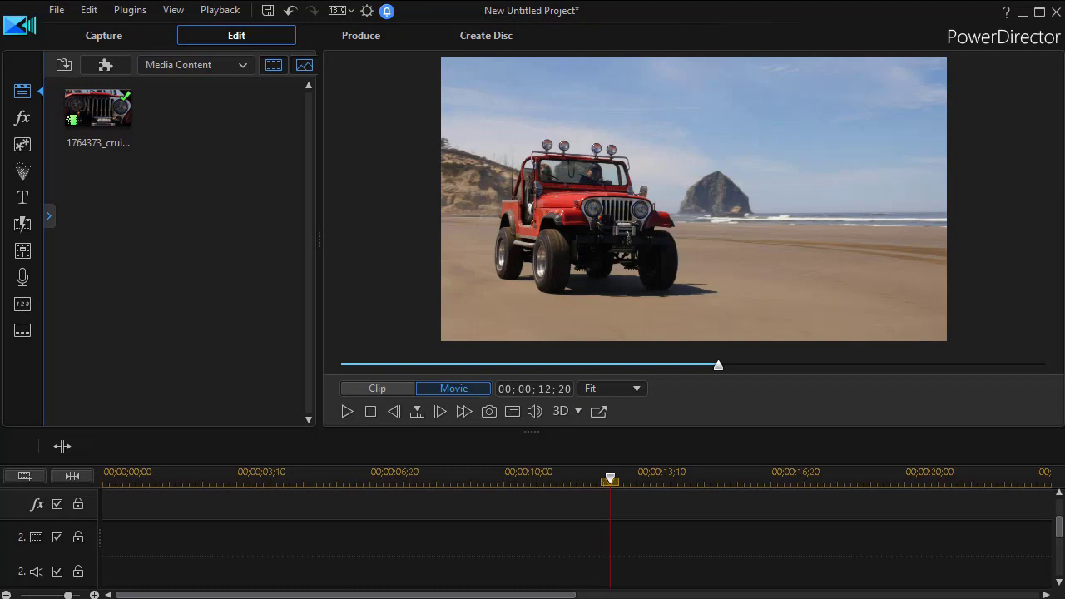
# Preview the Jeep beach clip, then bring up the Title Room's library of title templates
pyautogui.click(345, 413)
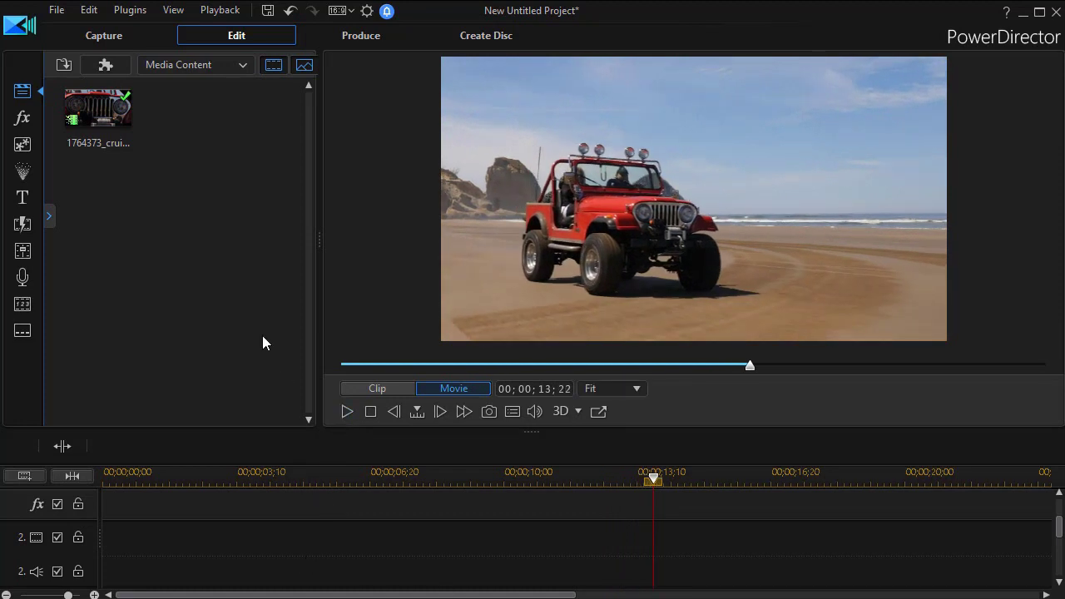
pyautogui.click(21, 200)
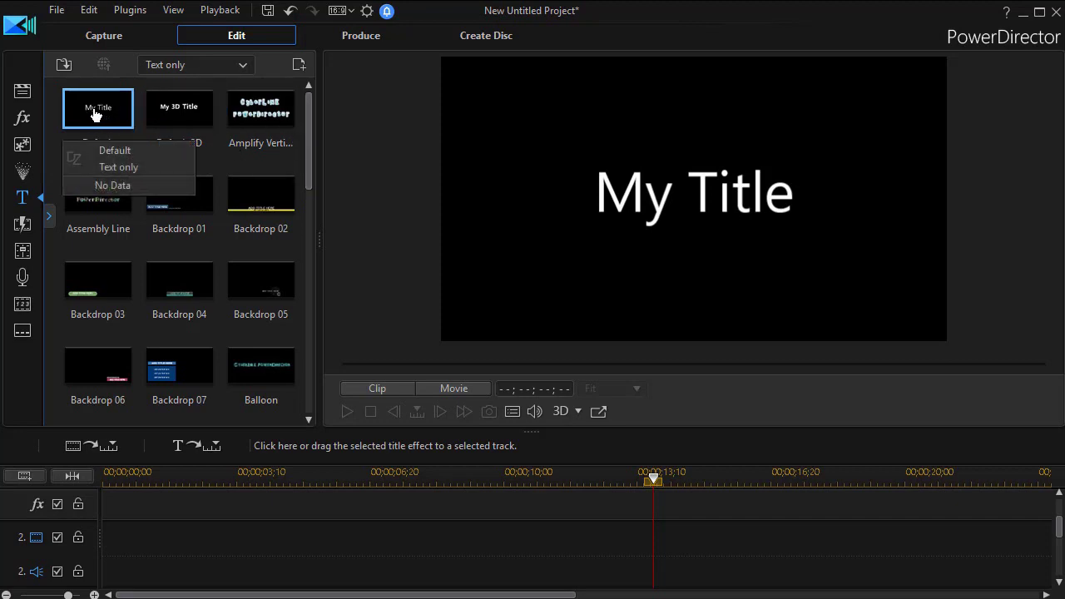
# Place the Default 'My Title' template on track 2 at the playhead and open it for editing
pyautogui.moveTo(92, 114); pyautogui.dragTo(658, 539)
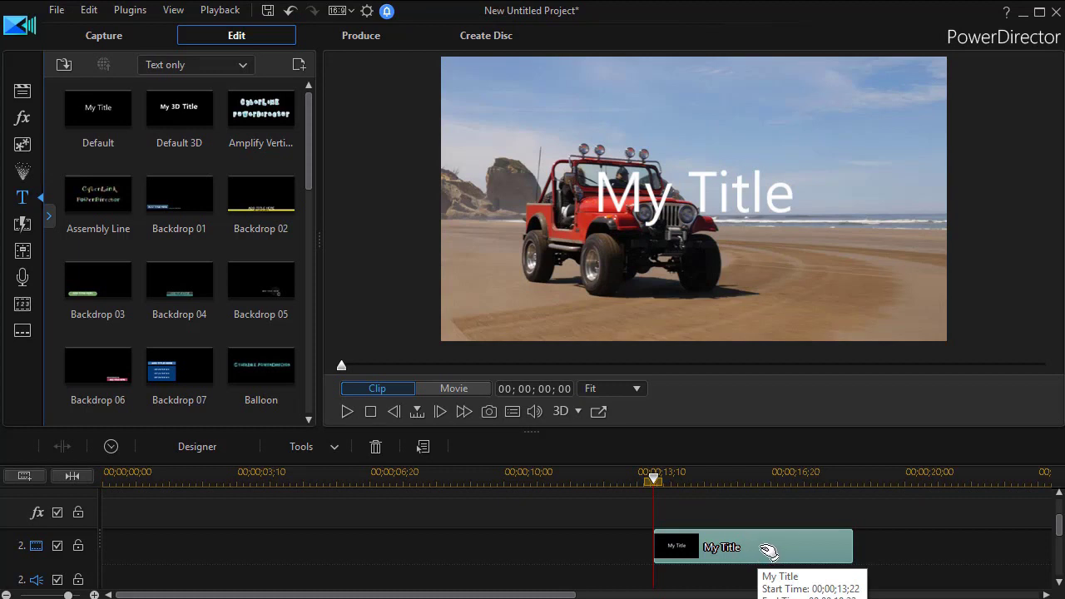
pyautogui.scroll(-1, 761, 554)
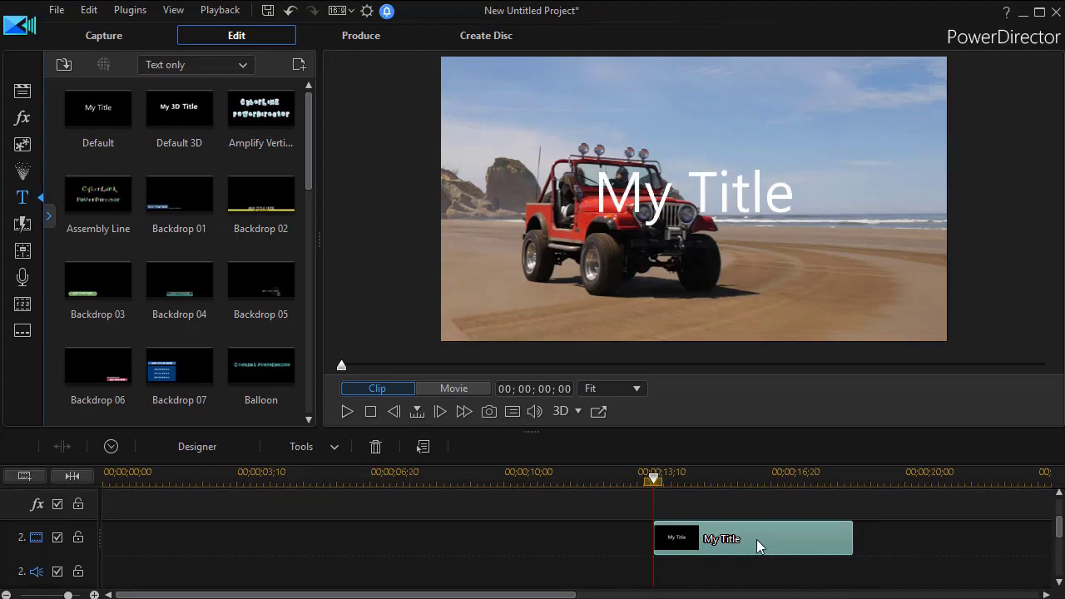
pyautogui.doubleClick(756, 539)
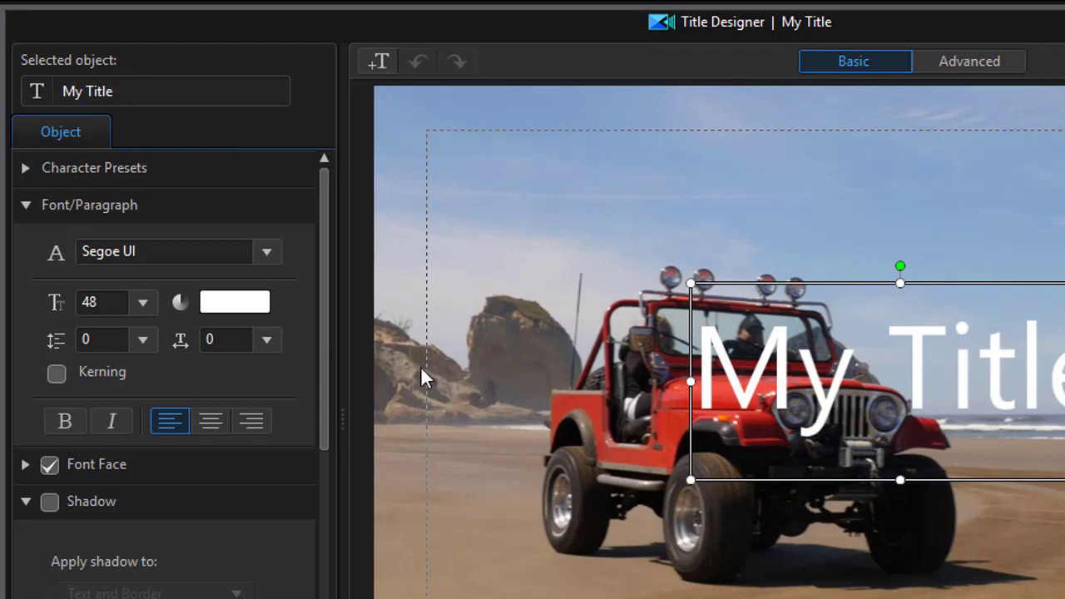
# Replace 'My Title' with 'Fun on a beach', shrink it, and move it to the upper right
pyautogui.click(730, 375)
pyautogui.moveTo(700, 370); pyautogui.dragTo(1046, 378)
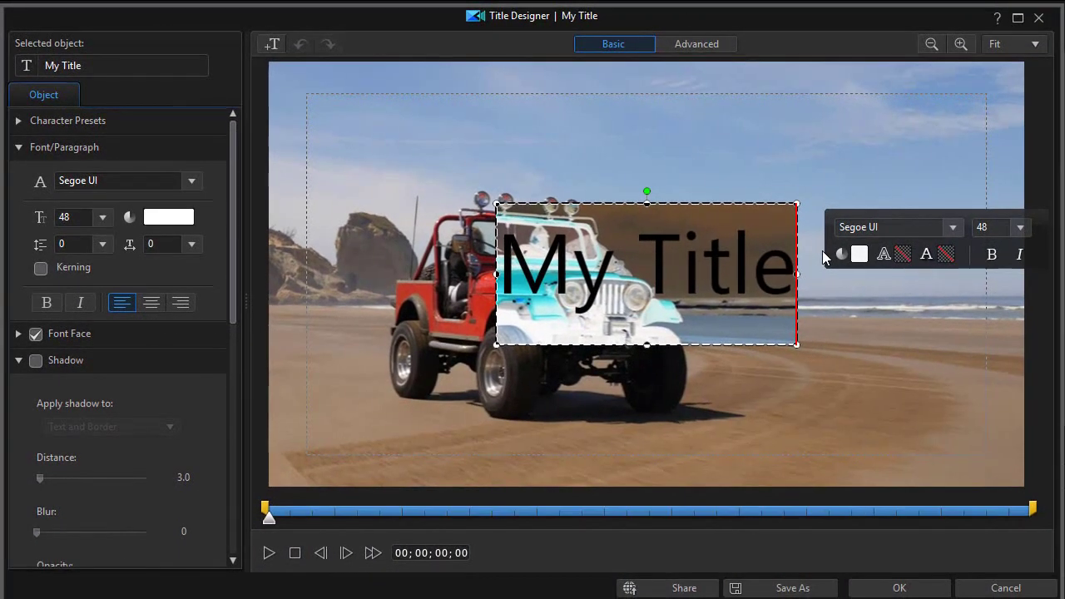
pyautogui.write('Fun on a')
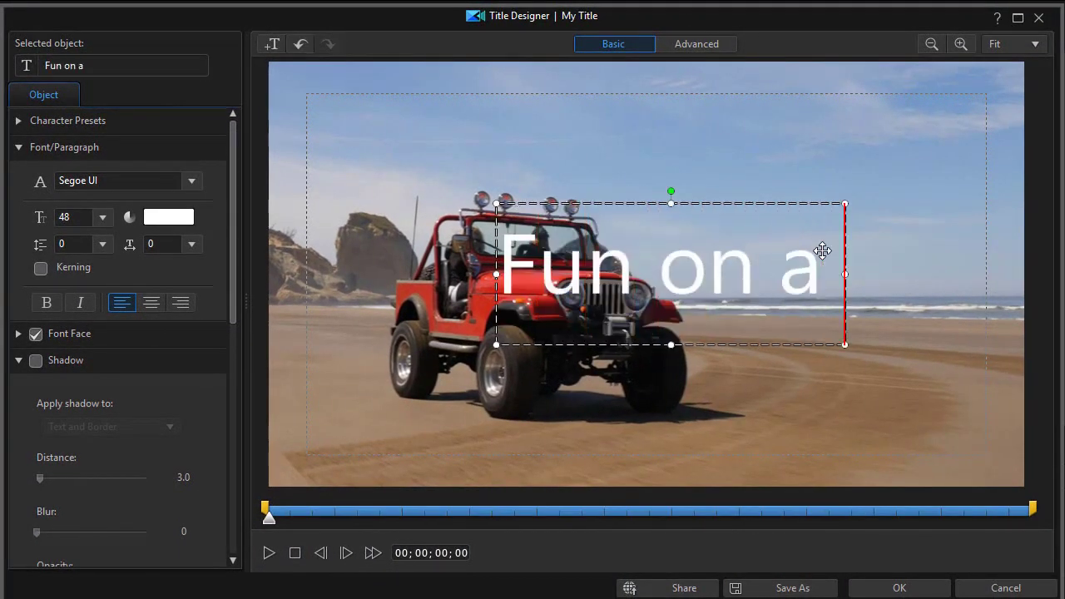
pyautogui.write(' beachg')
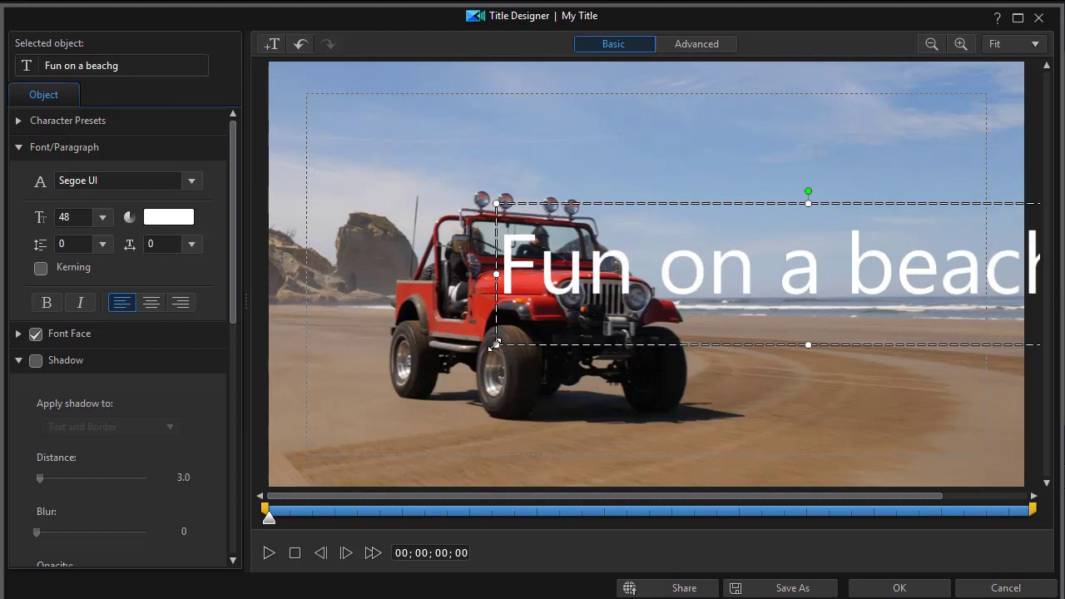
pyautogui.moveTo(497, 344); pyautogui.dragTo(662, 264)
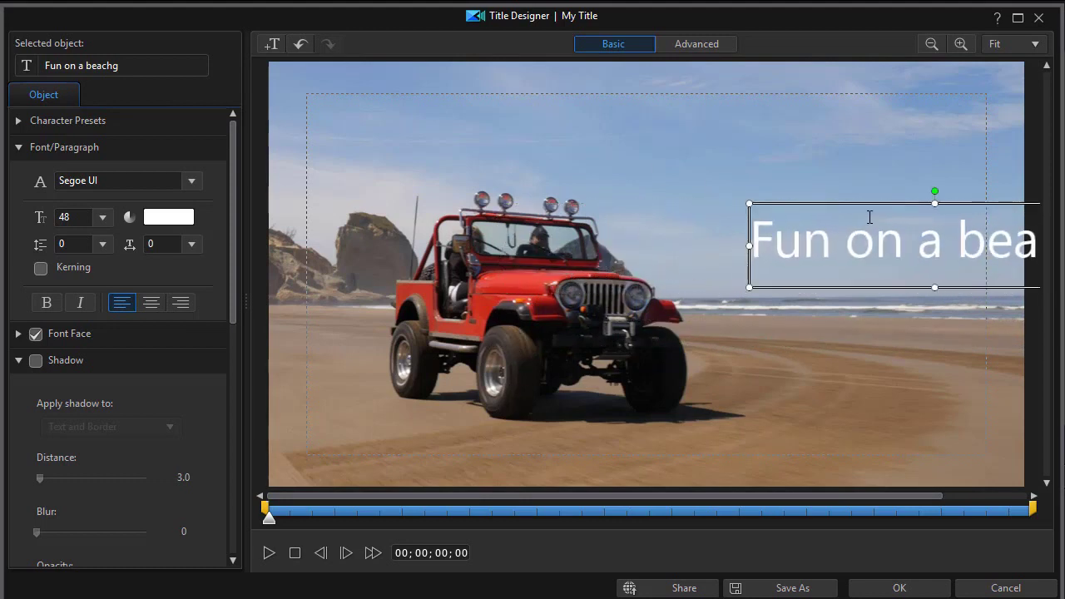
pyautogui.moveTo(869, 203); pyautogui.dragTo(718, 112)
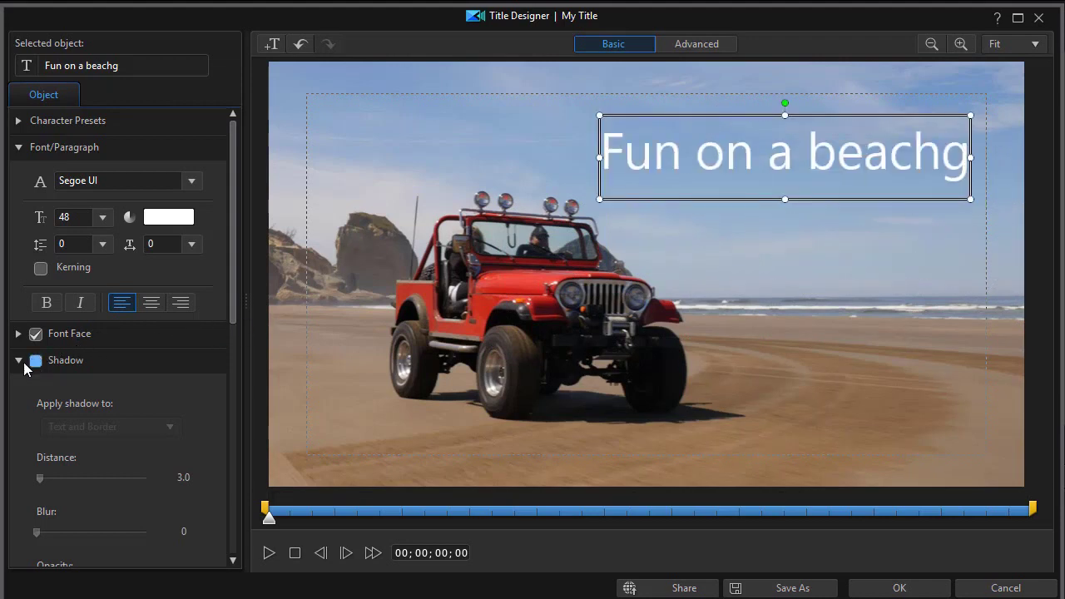
# Add a drop shadow to the title with distance 1.5
pyautogui.click(36, 361)
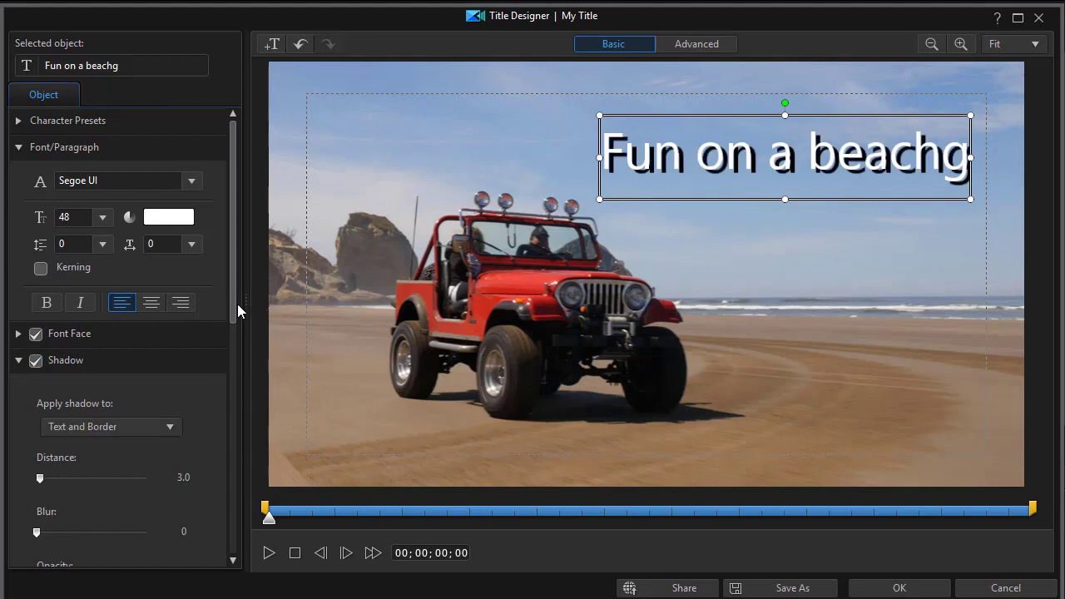
pyautogui.scroll(-1, 233, 310)
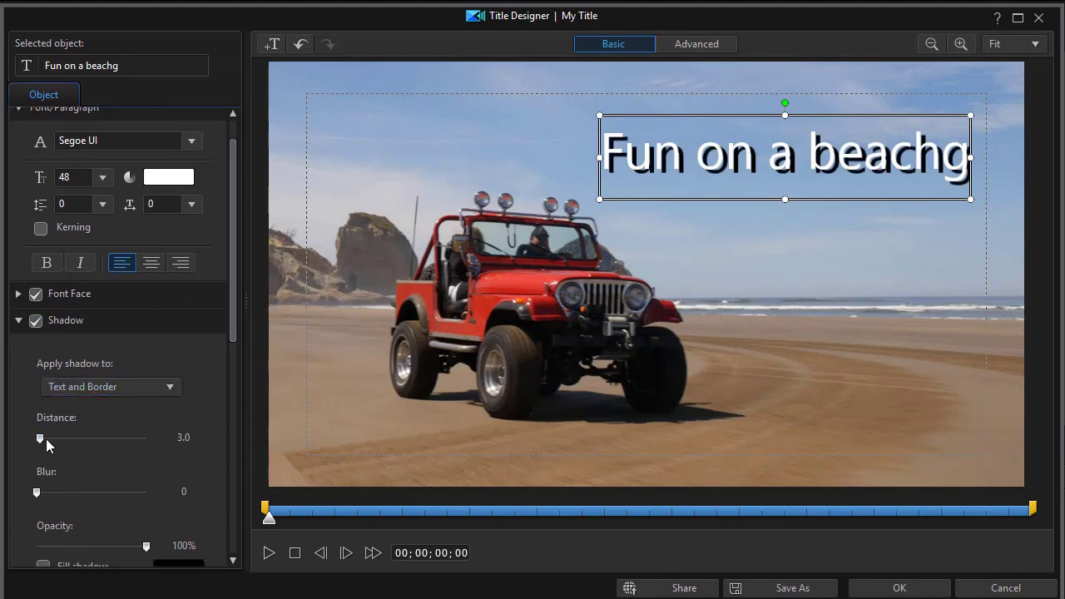
pyautogui.moveTo(39, 440); pyautogui.dragTo(37, 440)
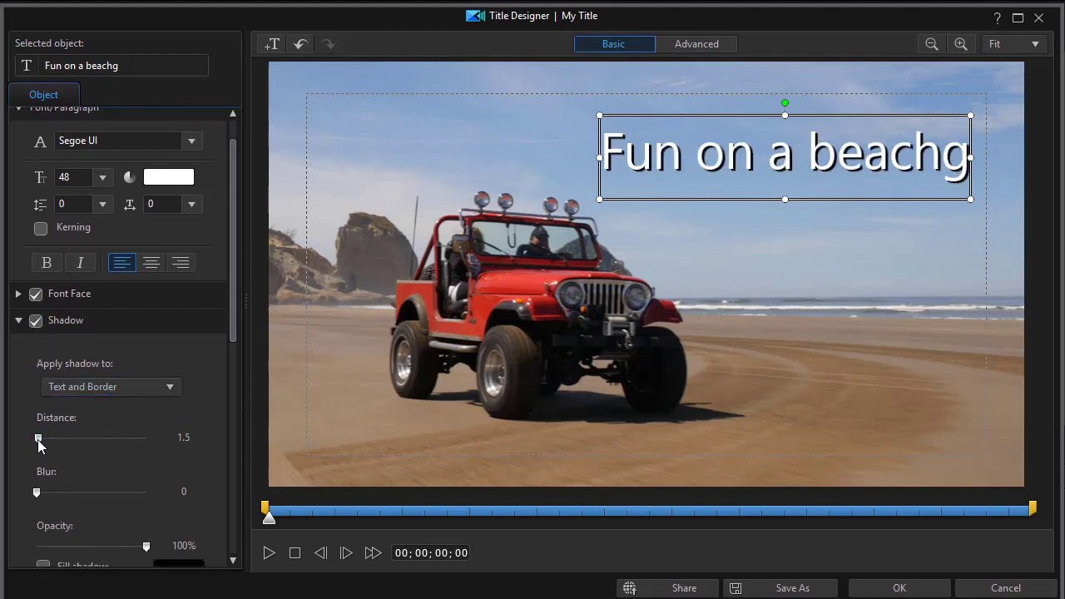
# Delete the stray trailing 'g' so the text reads 'Fun on a beach', then deselect
pyautogui.click(941, 139)
pyautogui.press('Delete')
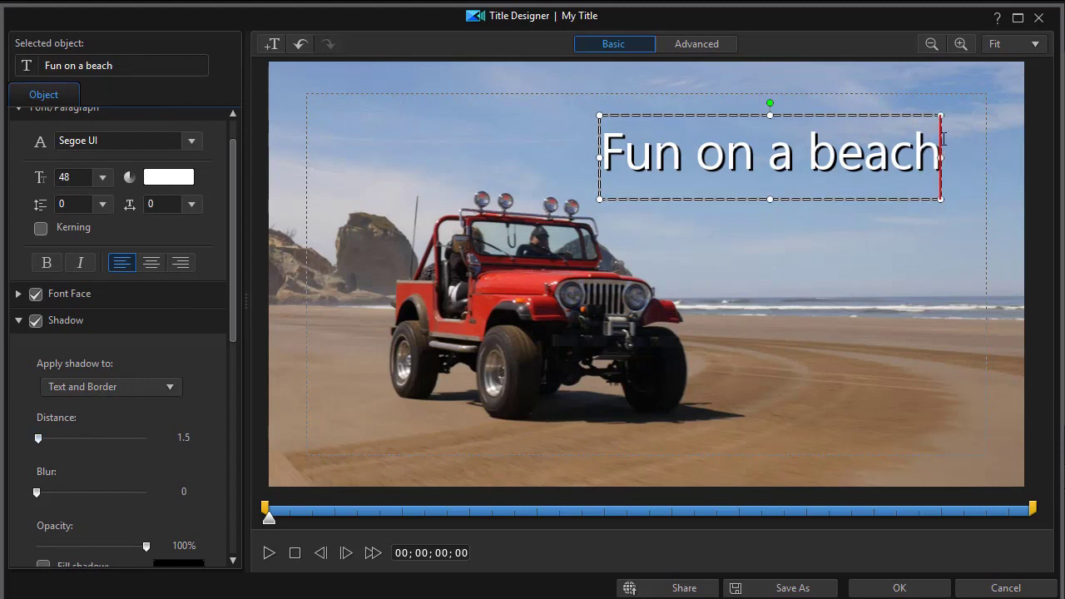
pyautogui.click(483, 164)
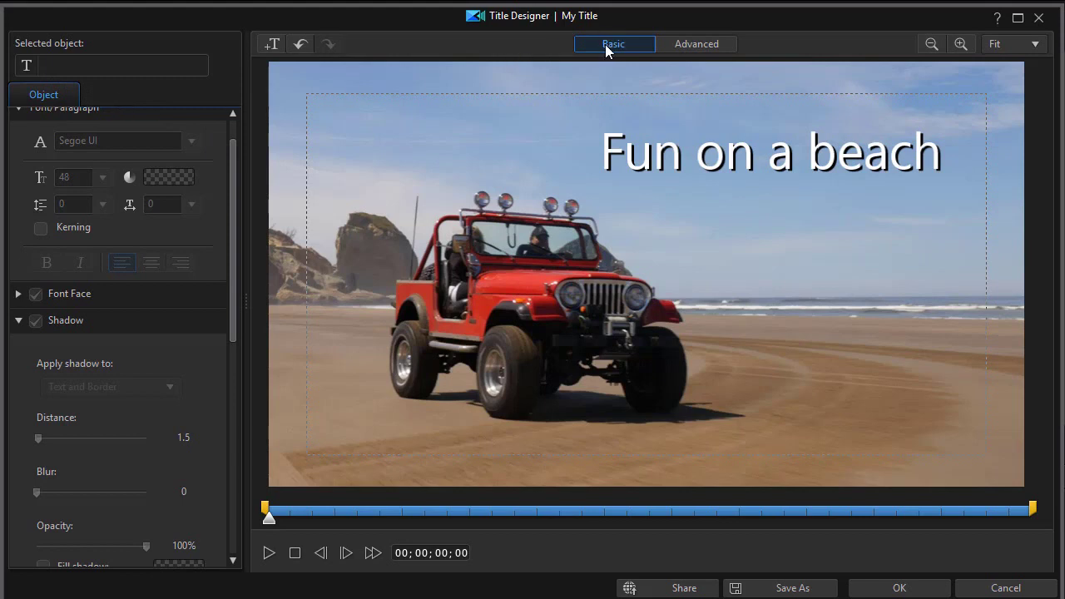
# Switch to the Advanced designer layout, select the 'Fun on a beach' title object, and play its preview
pyautogui.click(699, 45)
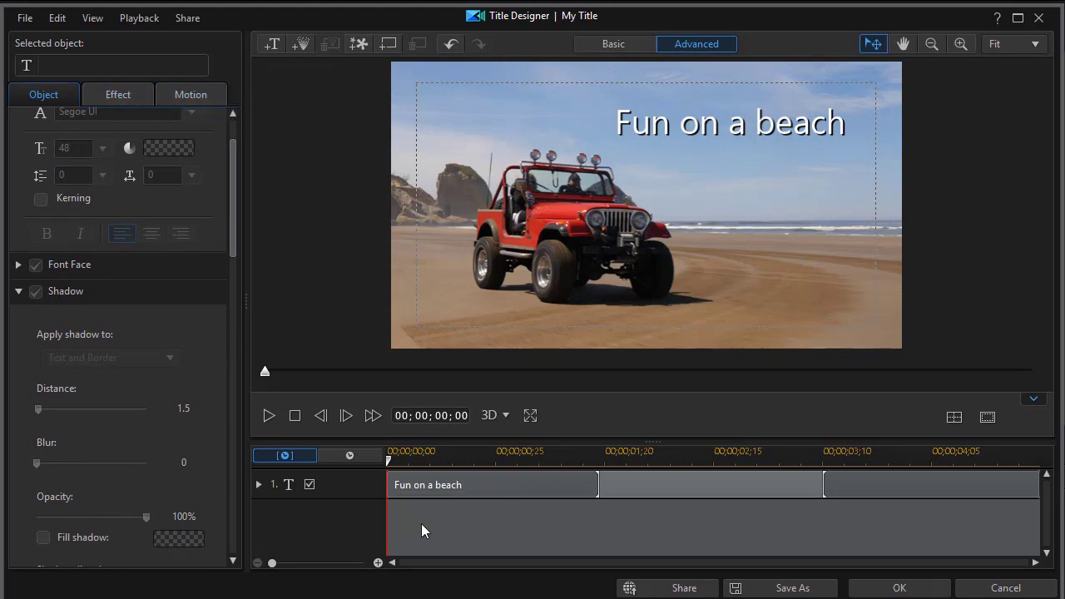
pyautogui.click(552, 483)
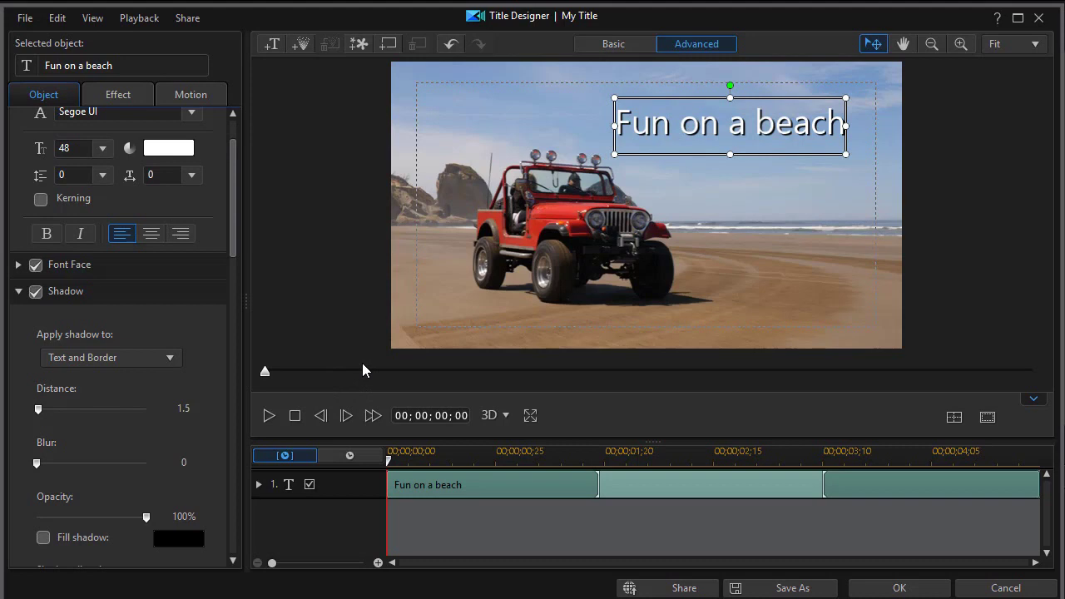
pyautogui.moveTo(501, 493)
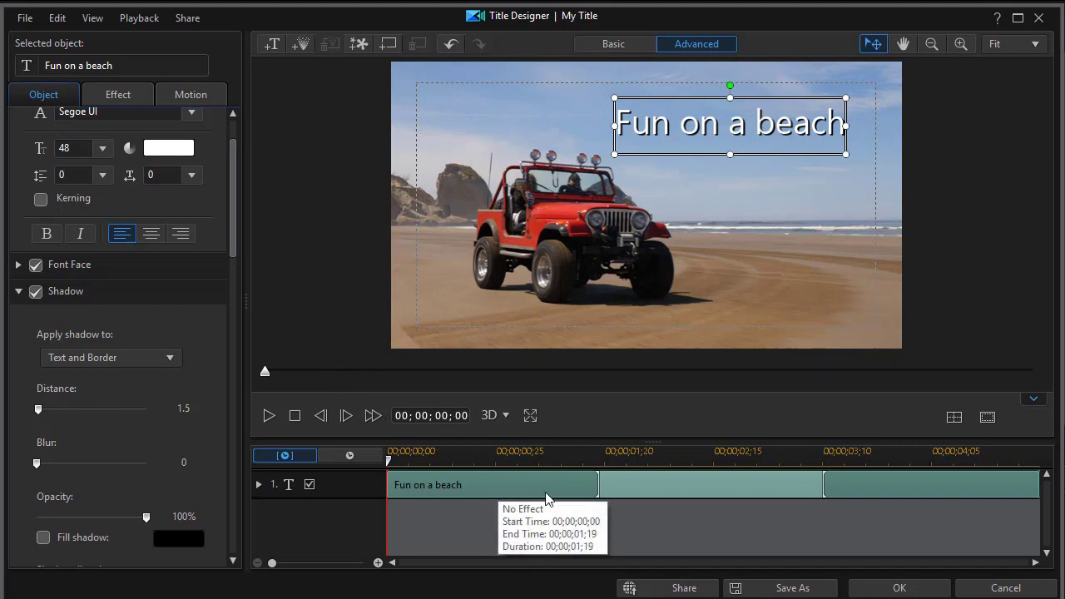
pyautogui.moveTo(629, 488)
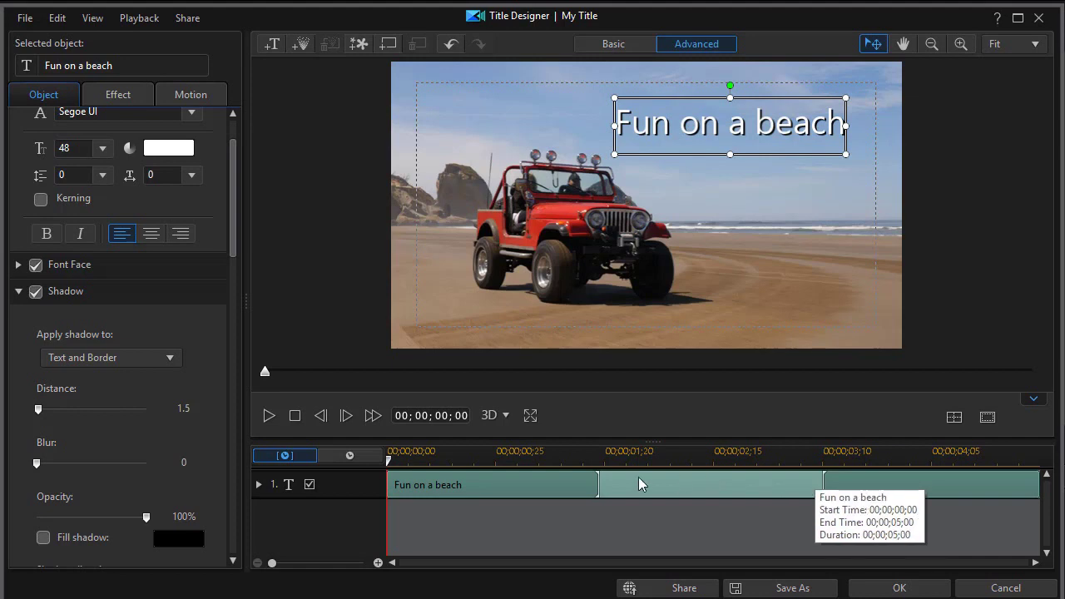
pyautogui.click(270, 418)
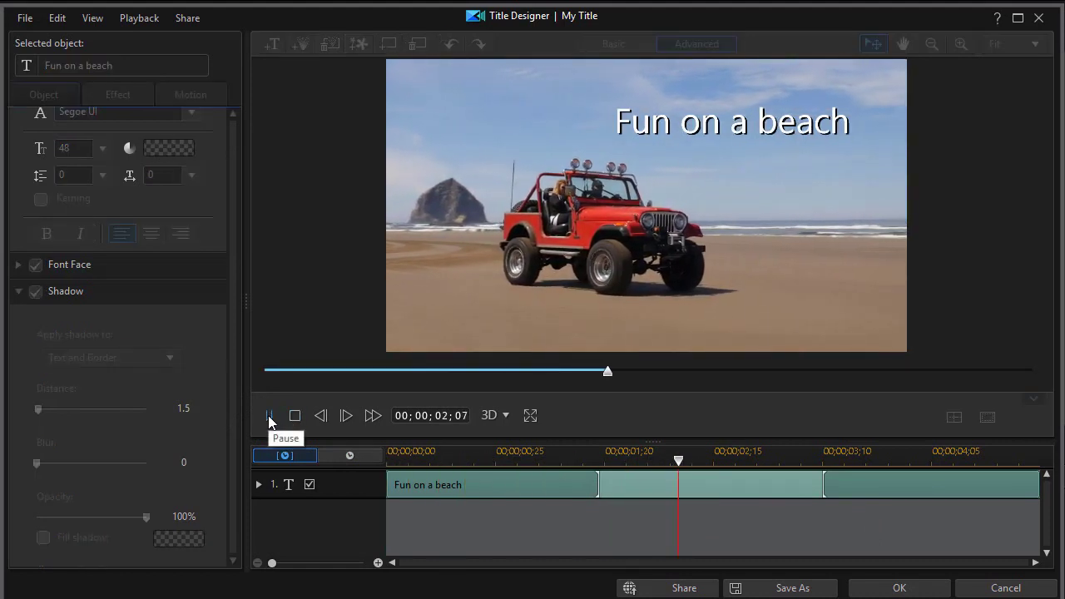
# Pause the preview, move the playhead back, select the title, and show its Effect settings
pyautogui.click(271, 416)
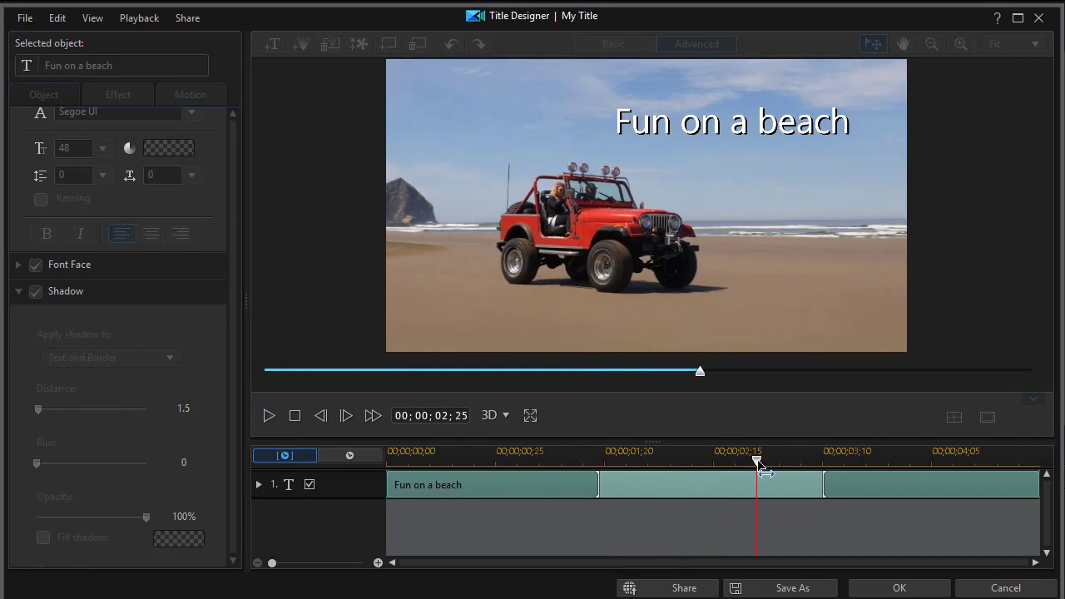
pyautogui.moveTo(757, 460); pyautogui.dragTo(440, 482)
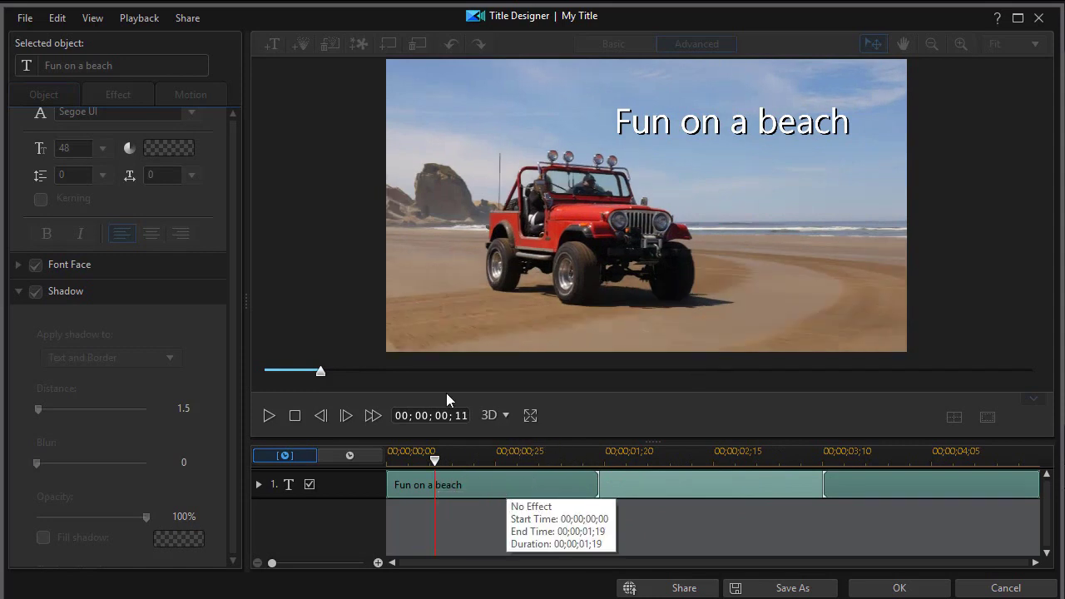
pyautogui.click(505, 479)
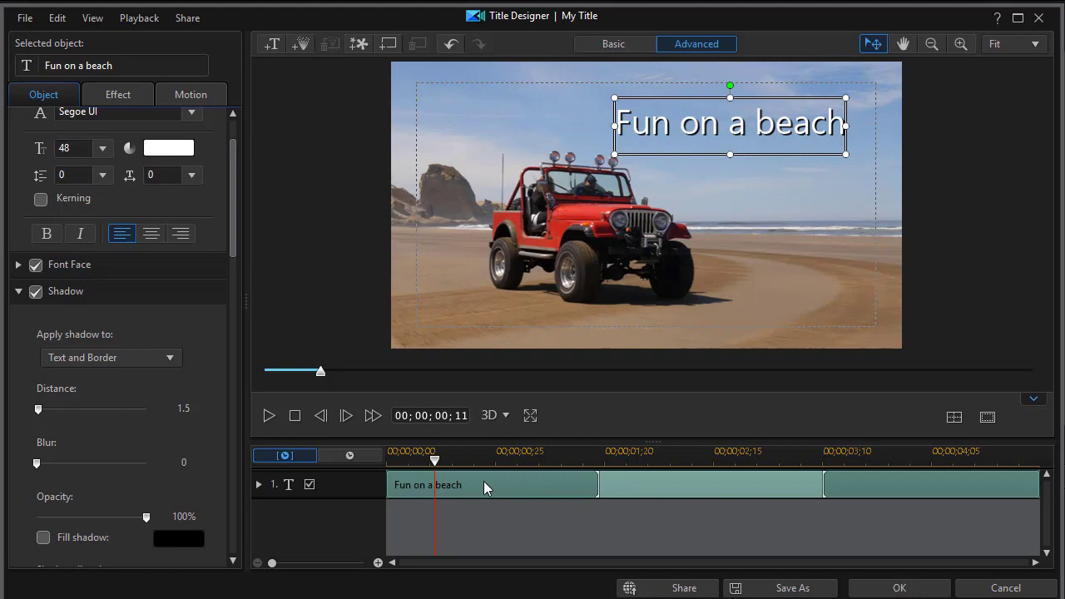
pyautogui.click(113, 97)
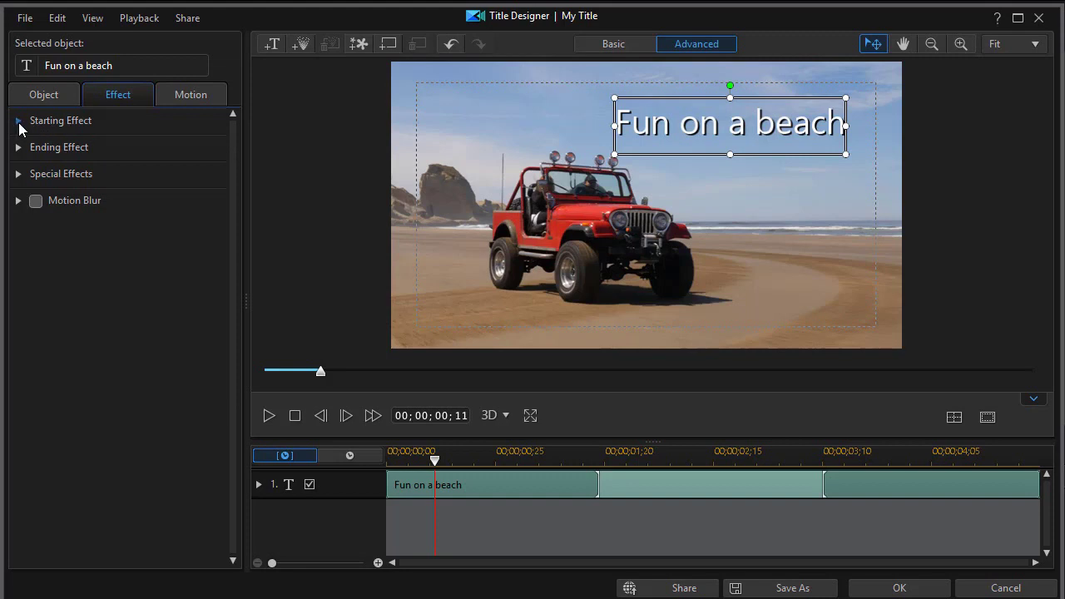
# Expand the Starting Effect list, narrow the side panel, and apply Amplify Horizontal as the starting effect
pyautogui.click(18, 121)
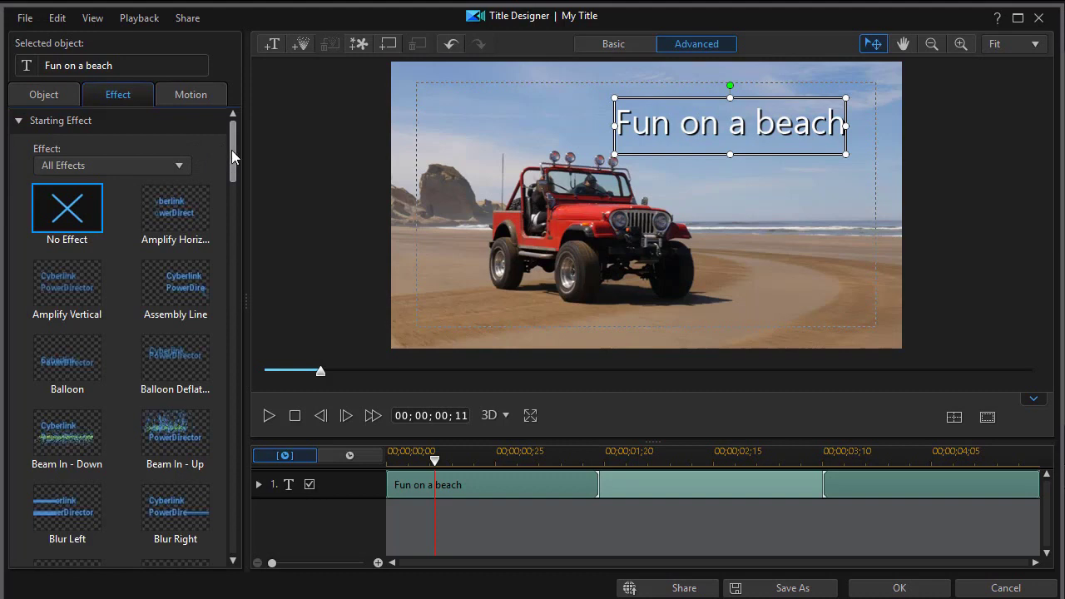
pyautogui.moveTo(231, 151); pyautogui.dragTo(231, 152)
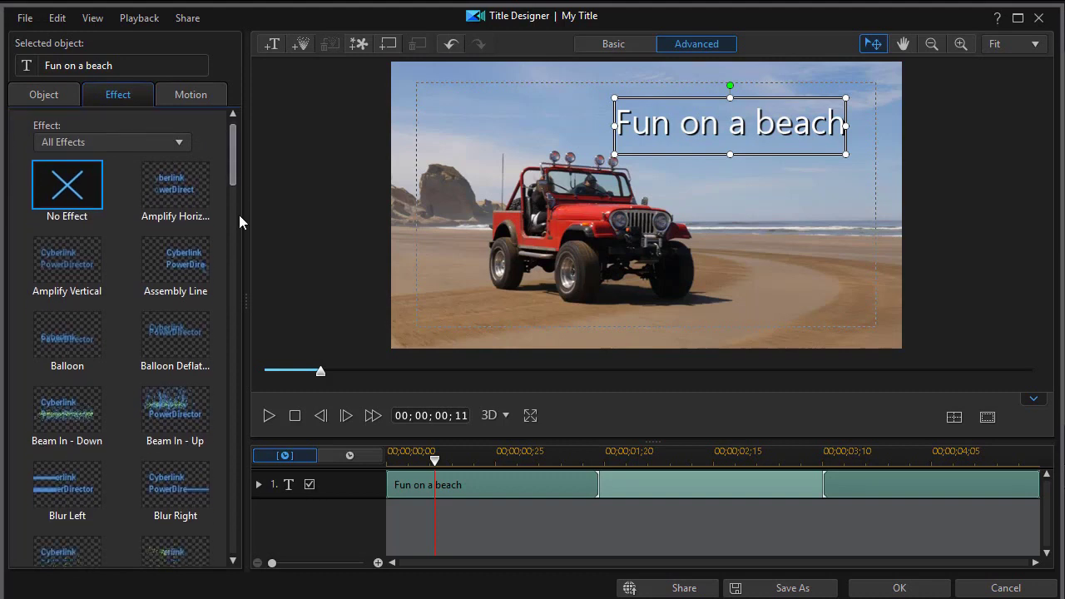
pyautogui.moveTo(239, 215); pyautogui.dragTo(227, 214)
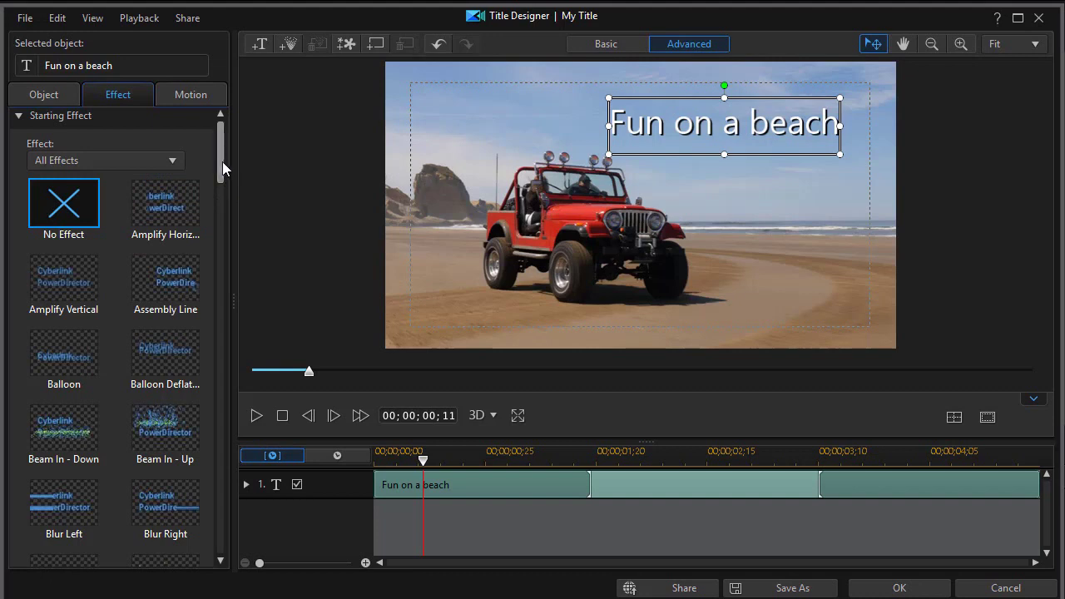
pyautogui.scroll(-1, 220, 165)
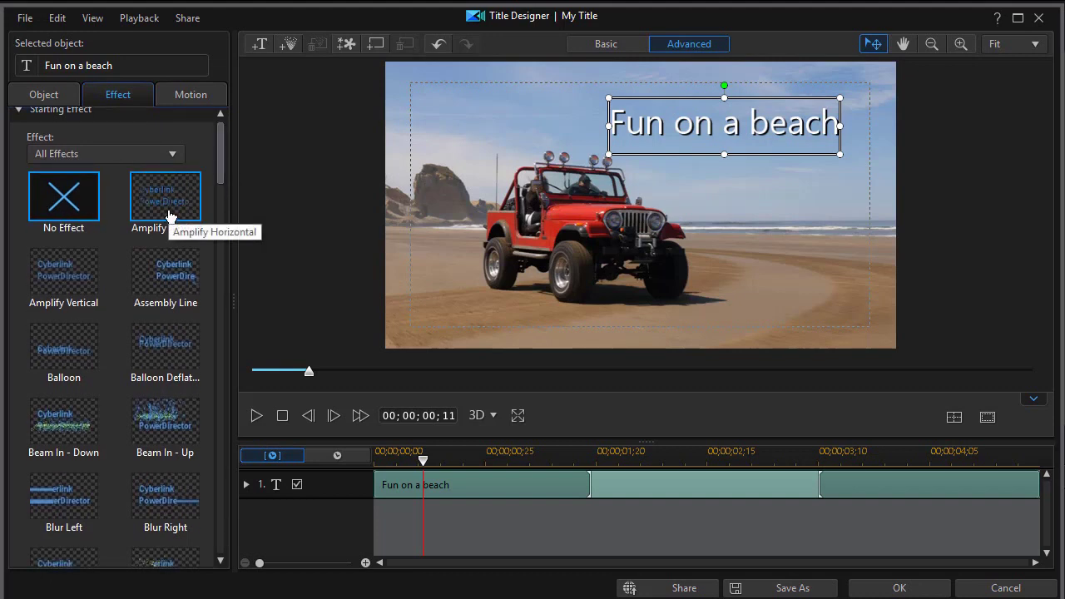
pyautogui.click(166, 214)
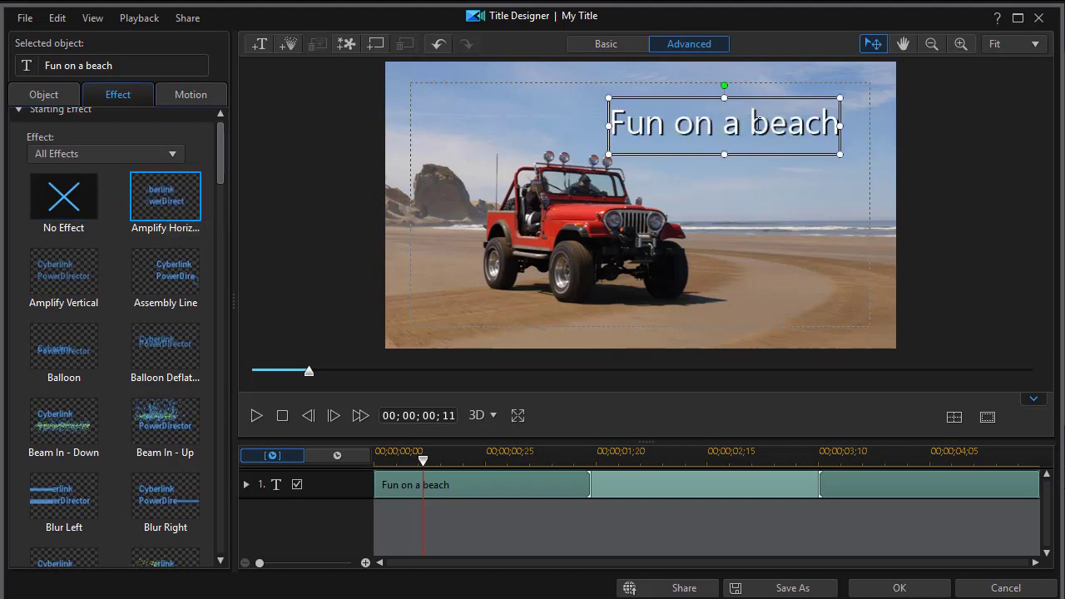
pyautogui.moveTo(462, 484)
# Switch the starting effect to Beam In - Down and preview the title
pyautogui.click(80, 423)
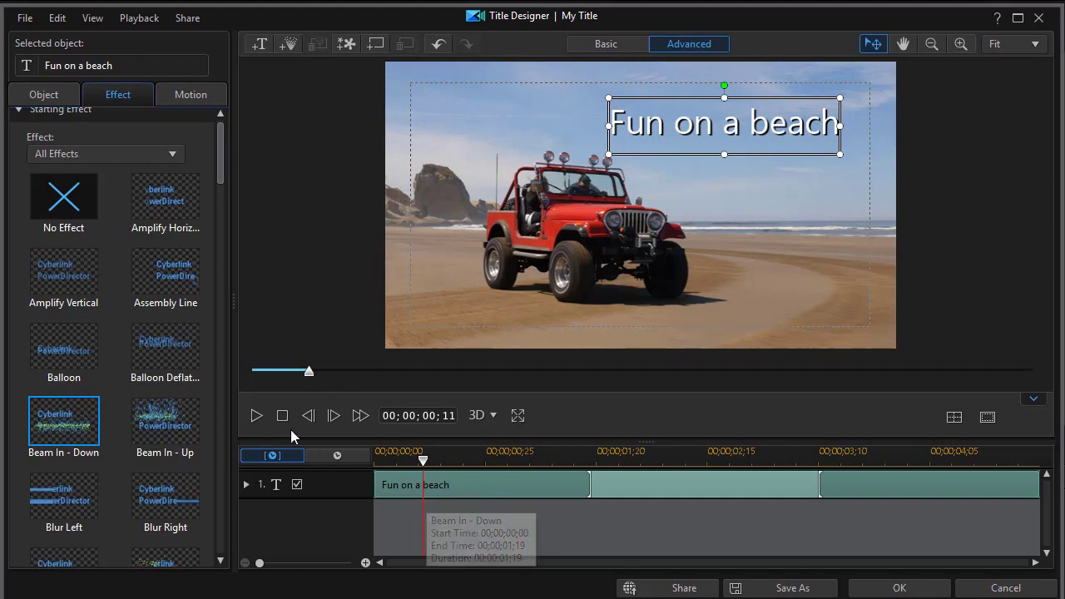
pyautogui.moveTo(307, 373); pyautogui.dragTo(219, 387)
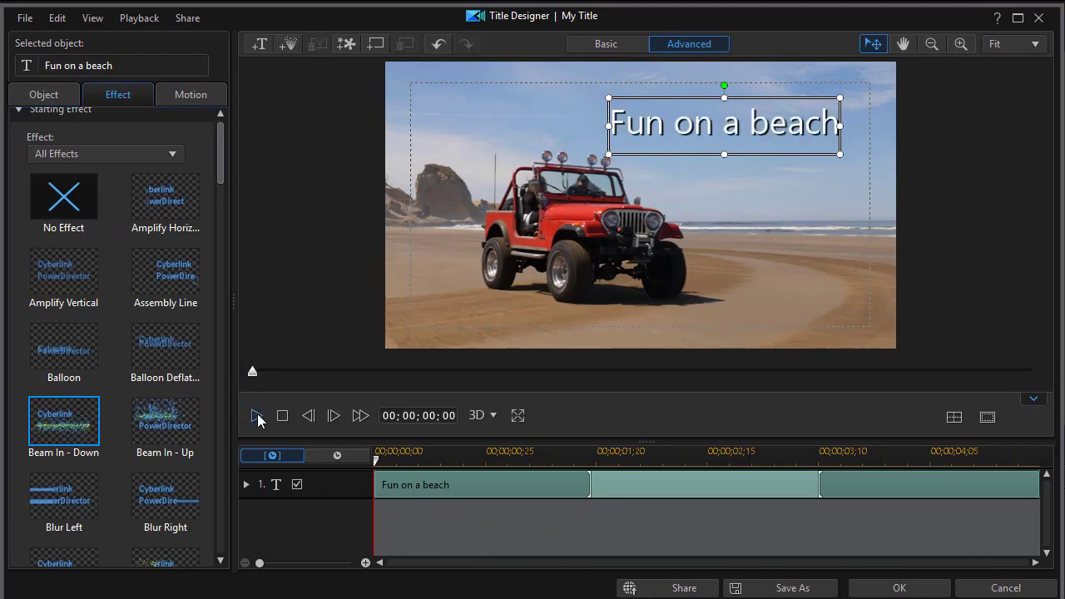
pyautogui.click(253, 413)
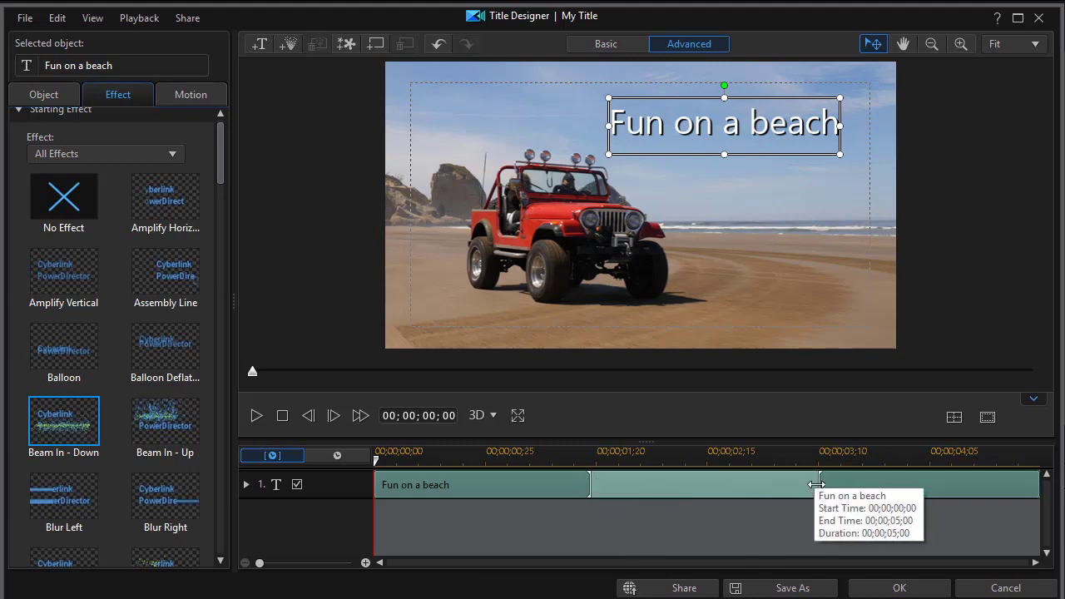
# Push the ending effect to the clip end, stretch Beam In - Down, preview, then shorten it to about ten frames
pyautogui.moveTo(816, 484); pyautogui.dragTo(1059, 489)
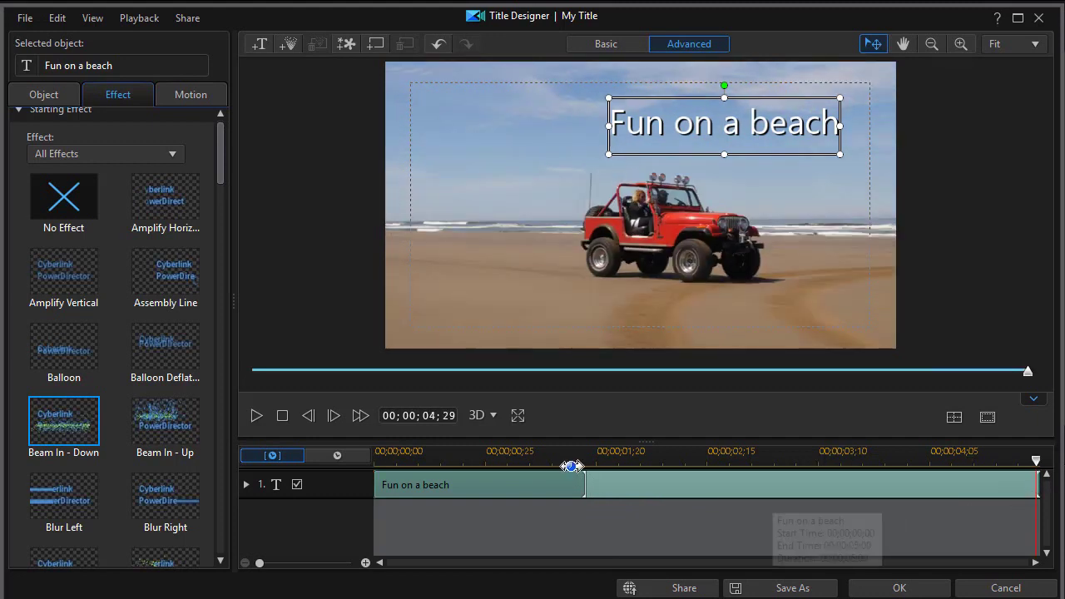
pyautogui.moveTo(581, 488); pyautogui.dragTo(1007, 494)
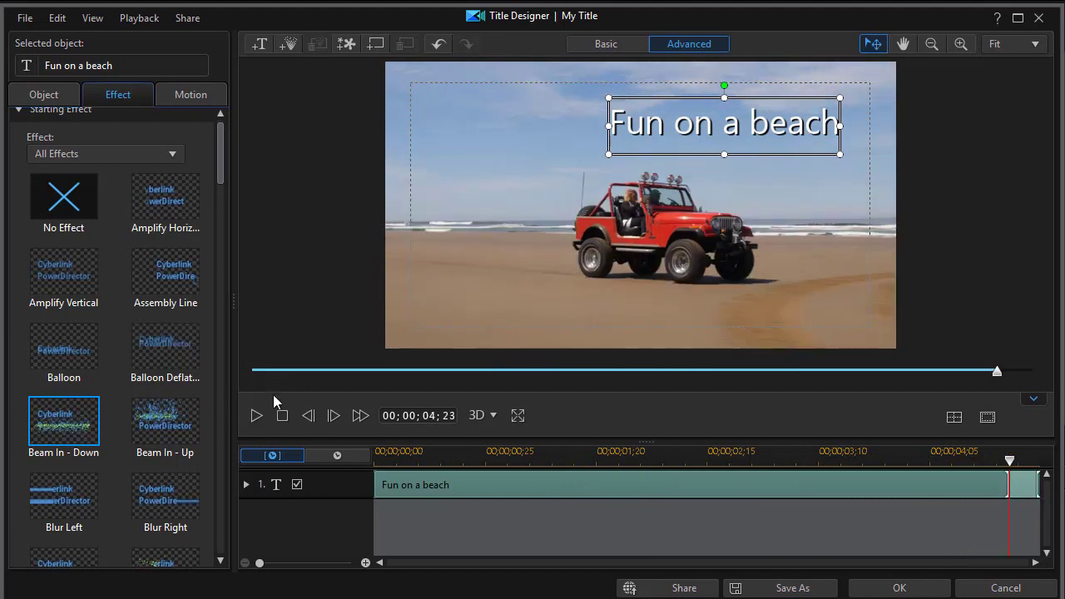
pyautogui.click(282, 415)
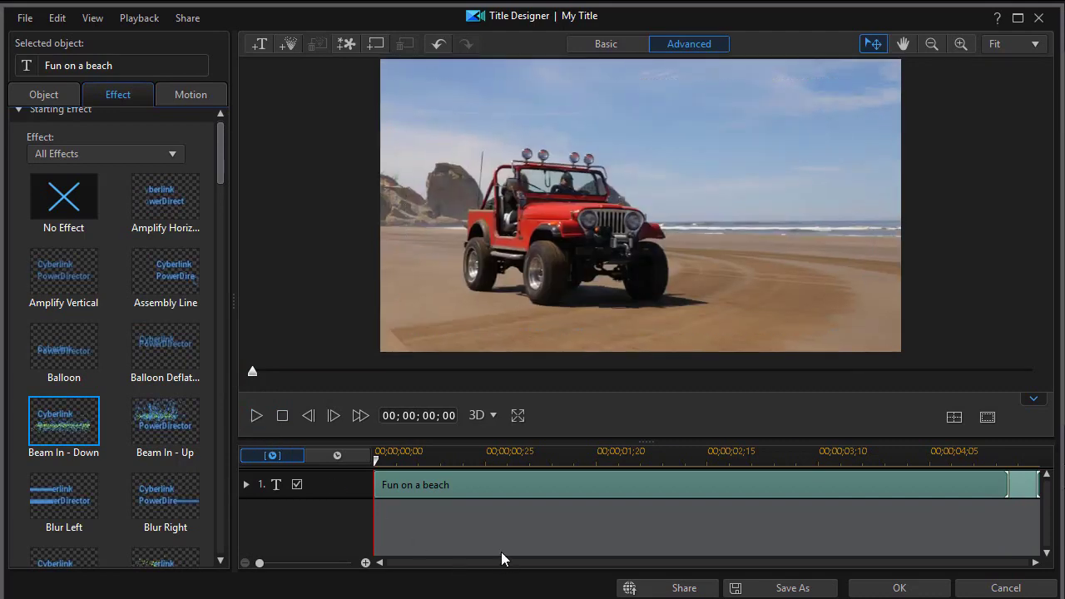
pyautogui.press('space')
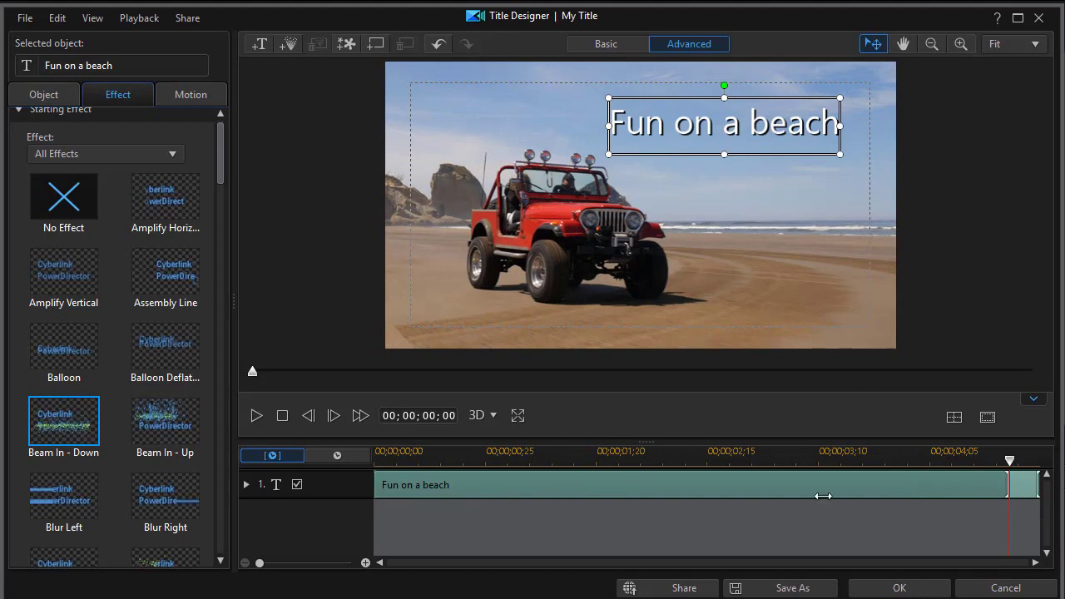
pyautogui.moveTo(822, 496); pyautogui.dragTo(427, 498)
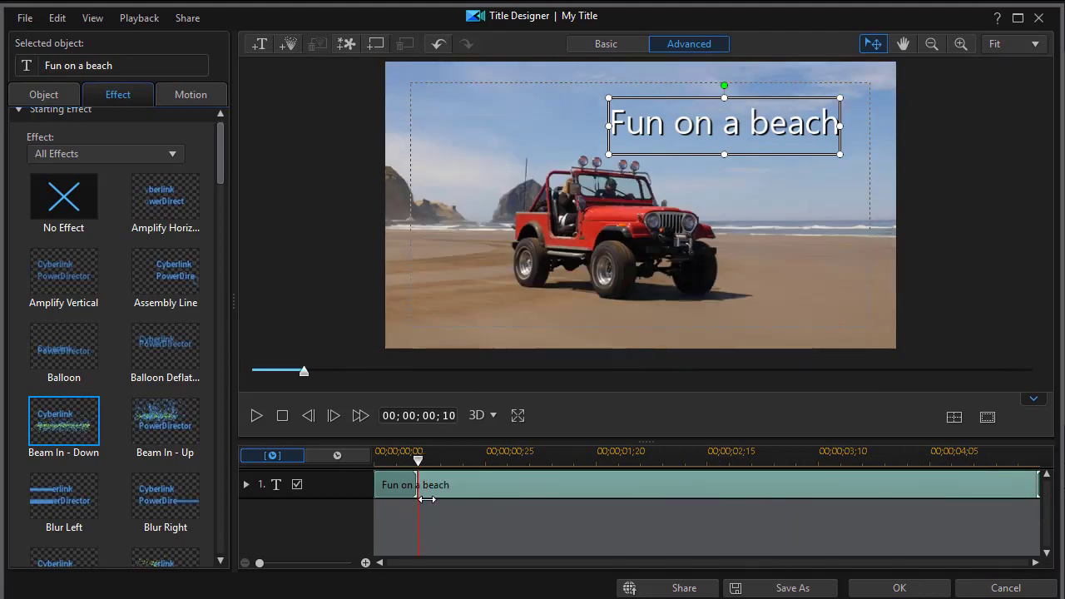
# Start the ending effect around 3;23 and preview the title from the beginning
pyautogui.moveTo(1038, 485); pyautogui.dragTo(882, 497)
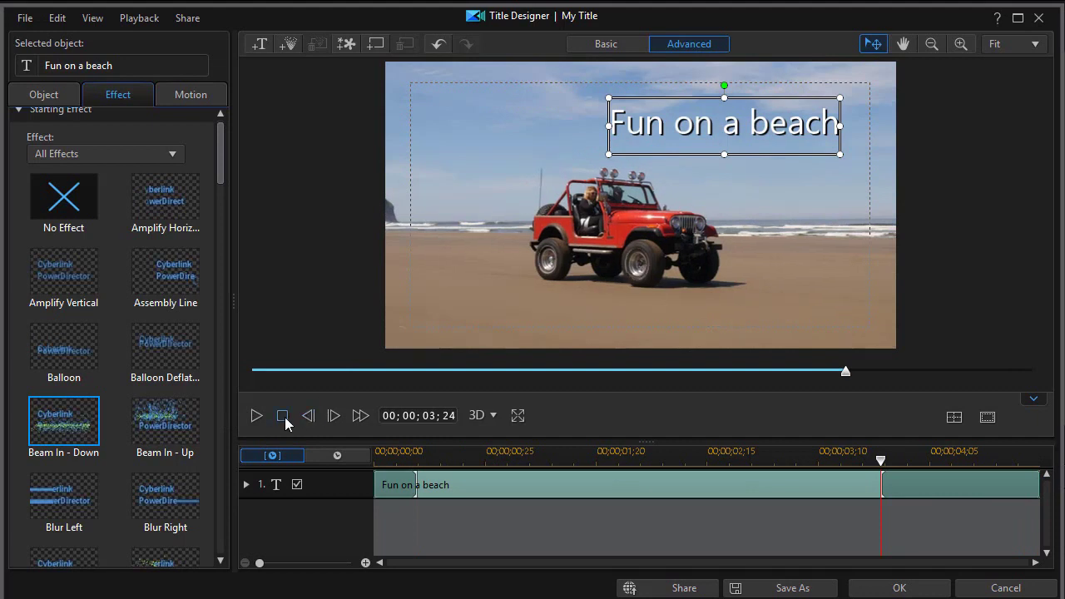
pyautogui.click(282, 415)
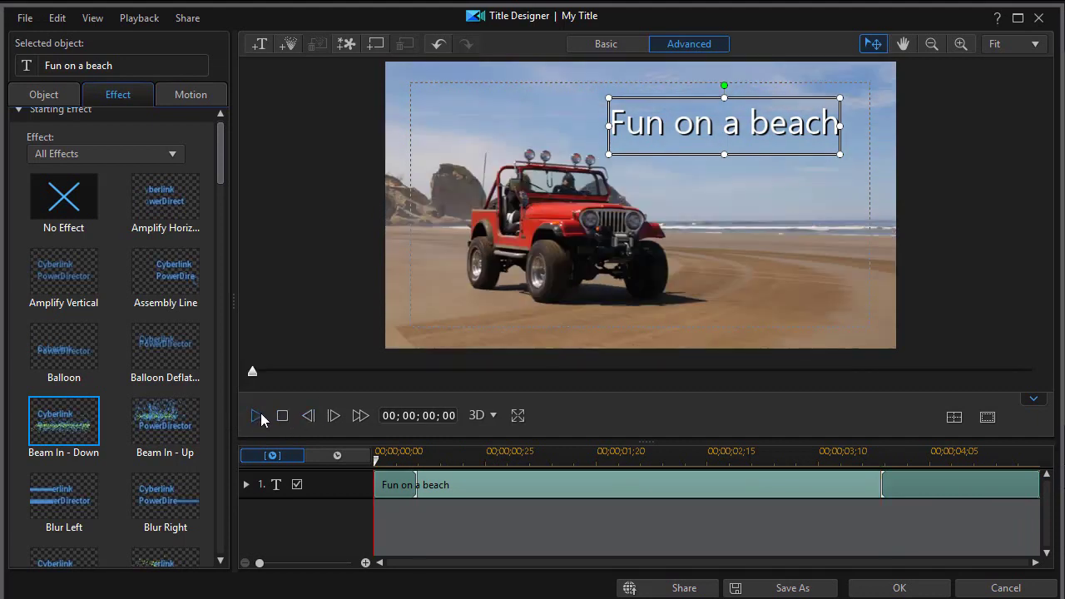
pyautogui.click(256, 415)
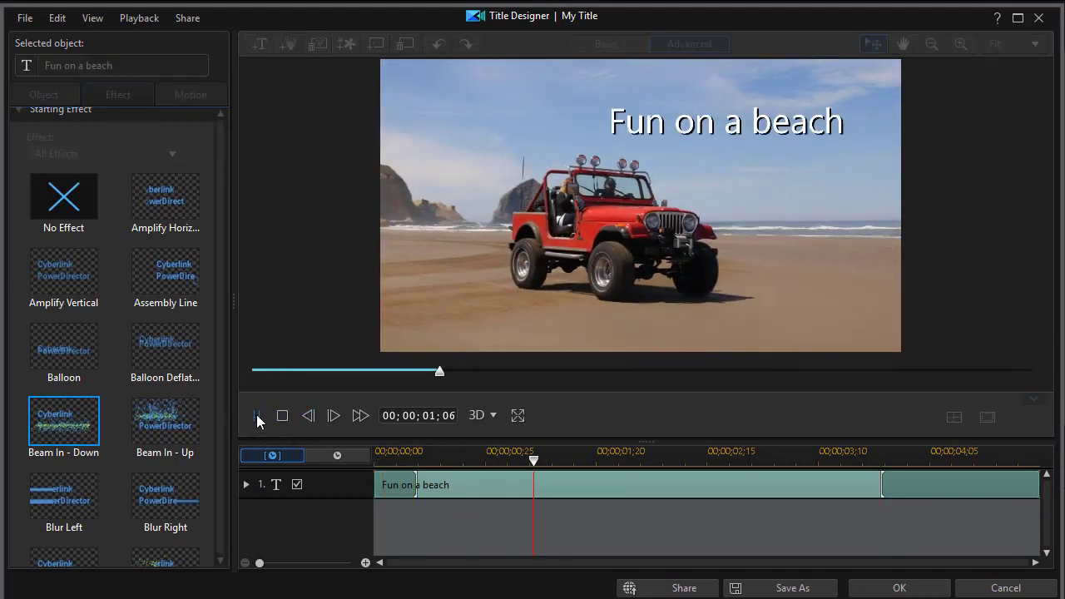
pyautogui.click(257, 415)
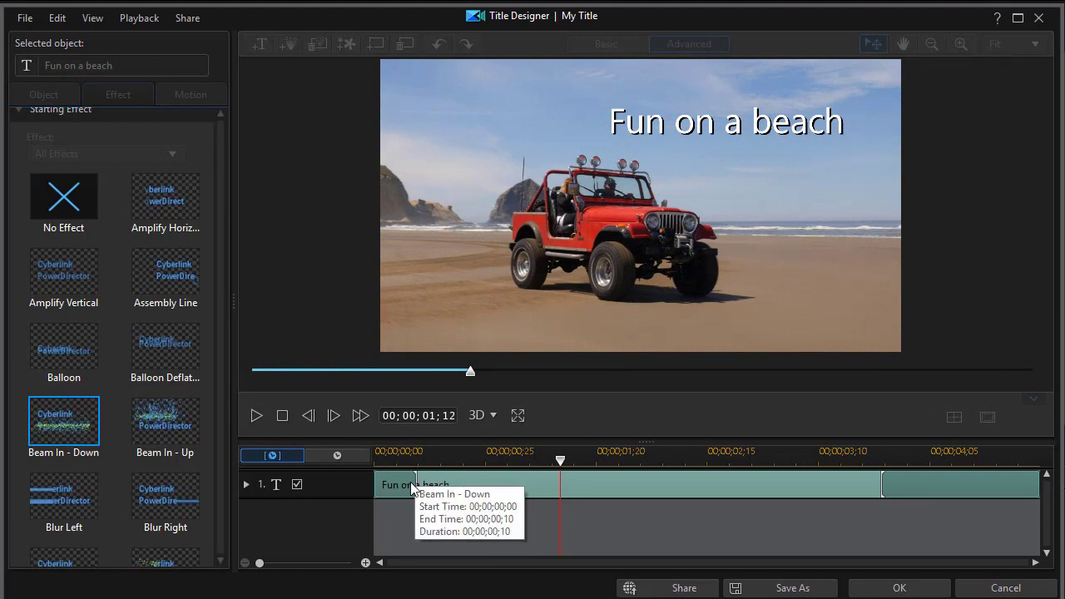
# Adjust Beam In - Down to about one second, then replace it with No Effect
pyautogui.moveTo(418, 484); pyautogui.dragTo(569, 485)
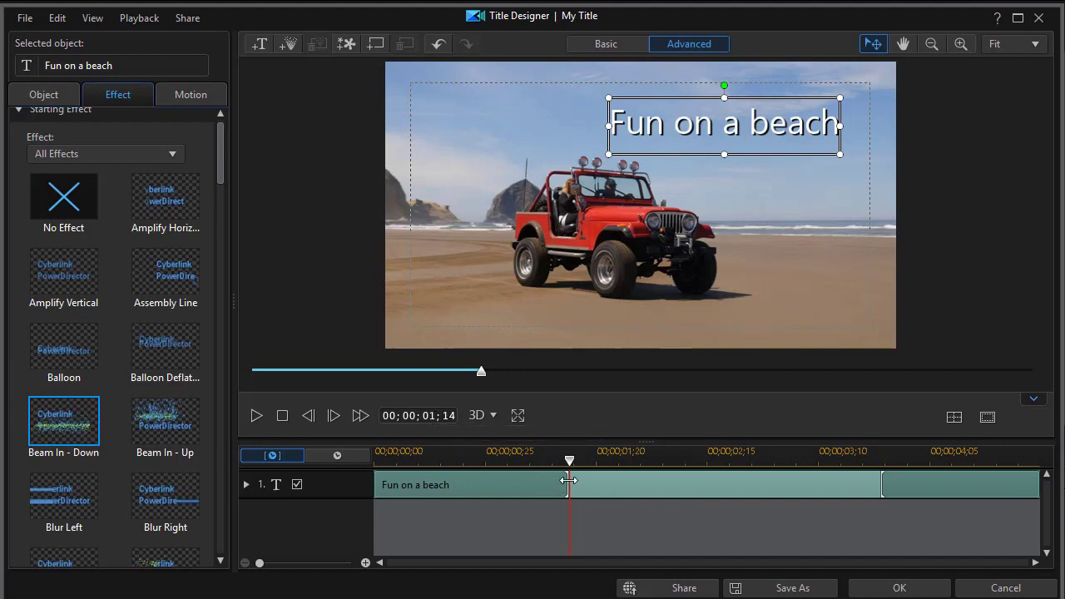
pyautogui.moveTo(569, 484); pyautogui.dragTo(506, 496)
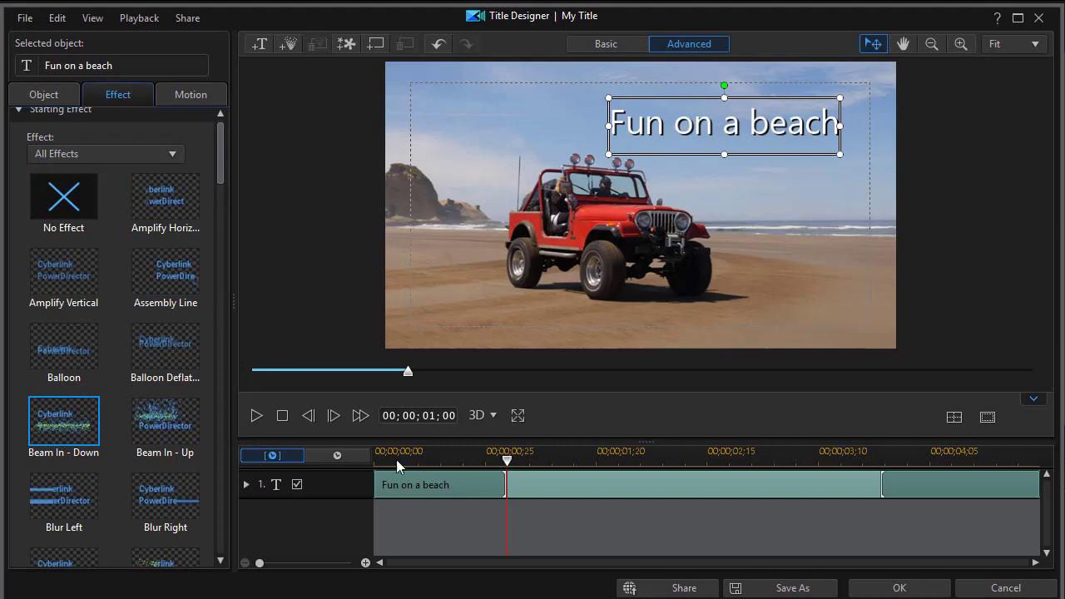
pyautogui.click(72, 209)
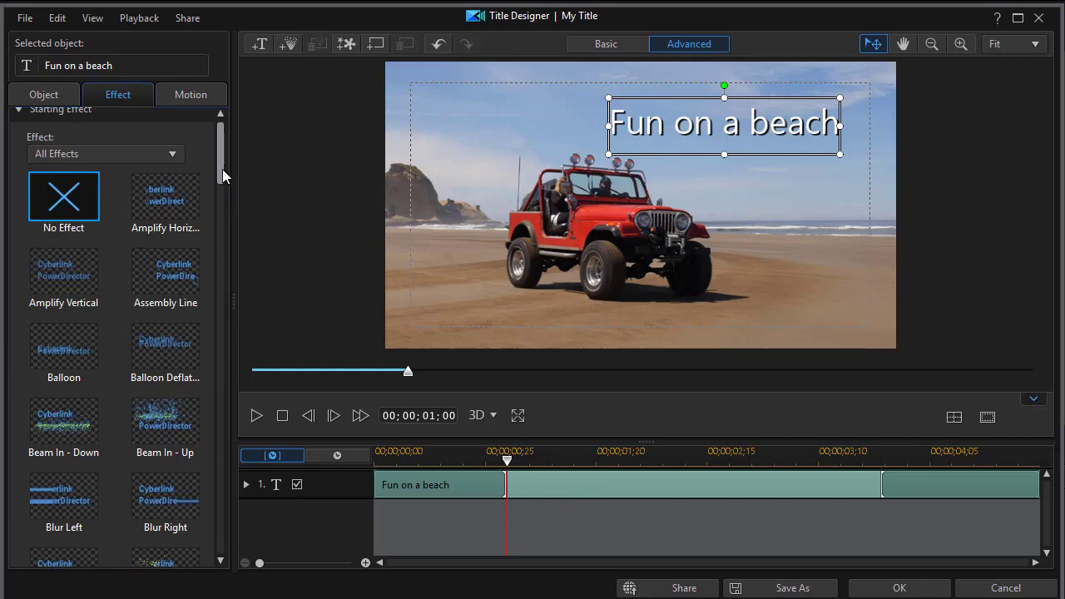
# Apply Pop-up I as the starting effect and preview the title from the start
pyautogui.moveTo(217, 174); pyautogui.dragTo(203, 313)
pyautogui.scroll(-1, 203, 315)
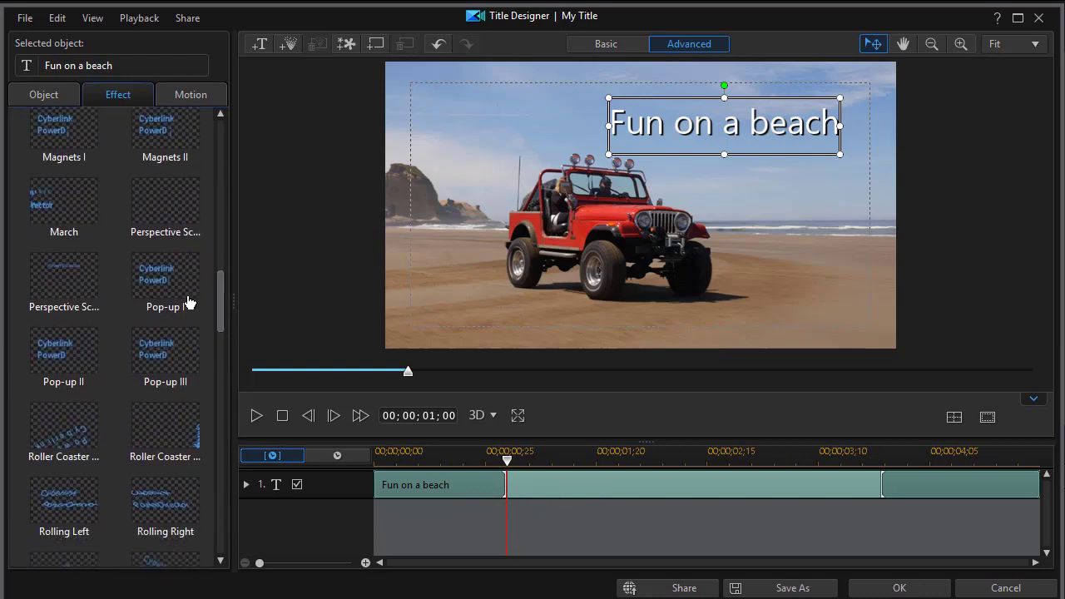
pyautogui.click(167, 287)
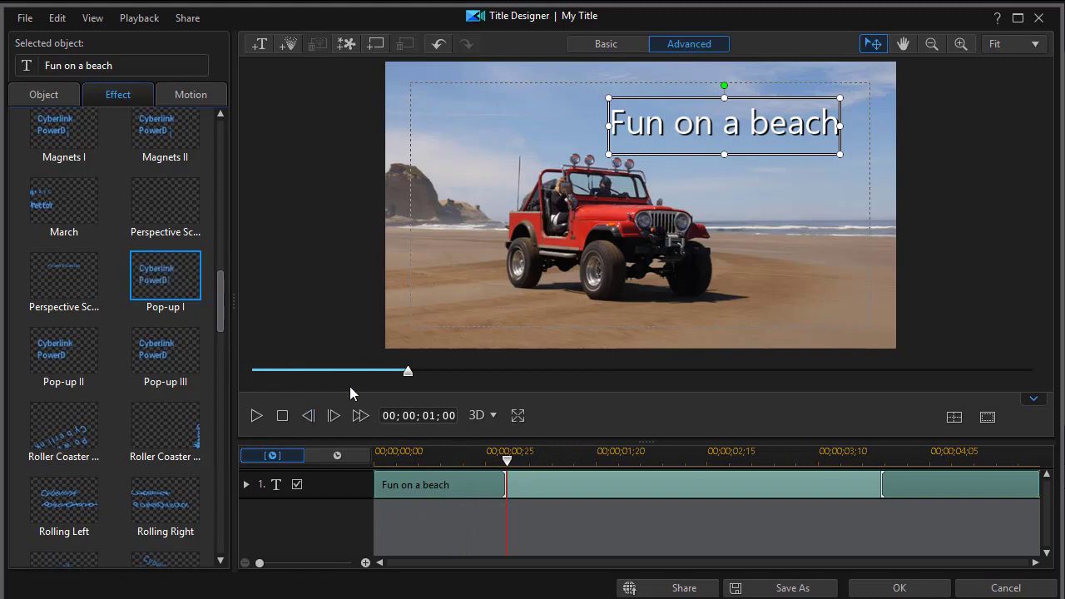
pyautogui.click(282, 416)
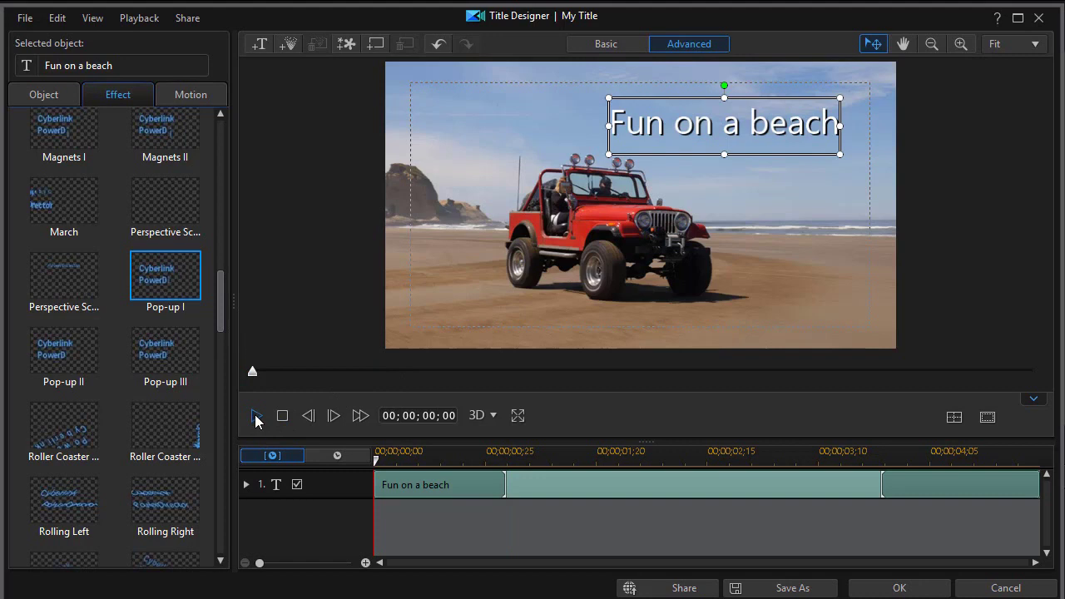
pyautogui.click(257, 415)
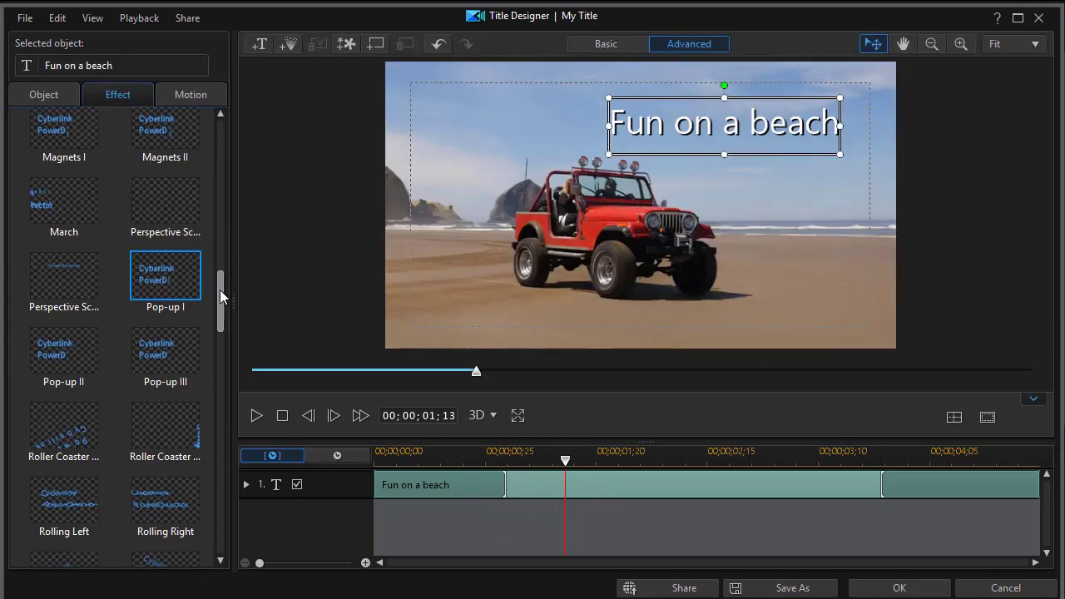
pyautogui.moveTo(221, 291); pyautogui.dragTo(223, 90)
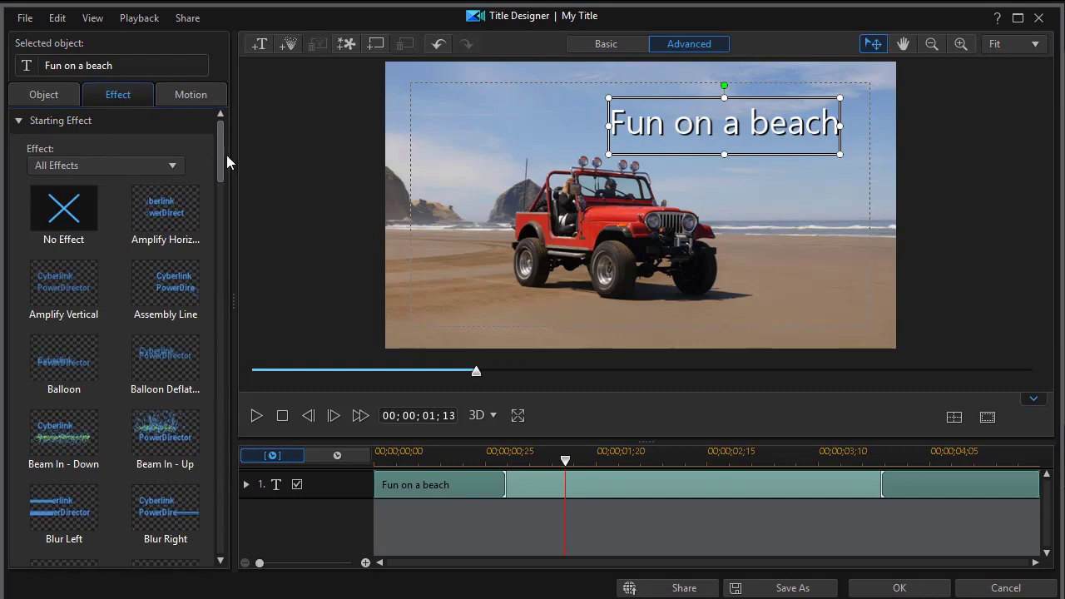
# Swap the Starting Effect list for the Ending Effect list, scrolled down to the Slide effects
pyautogui.moveTo(219, 158); pyautogui.dragTo(221, 559)
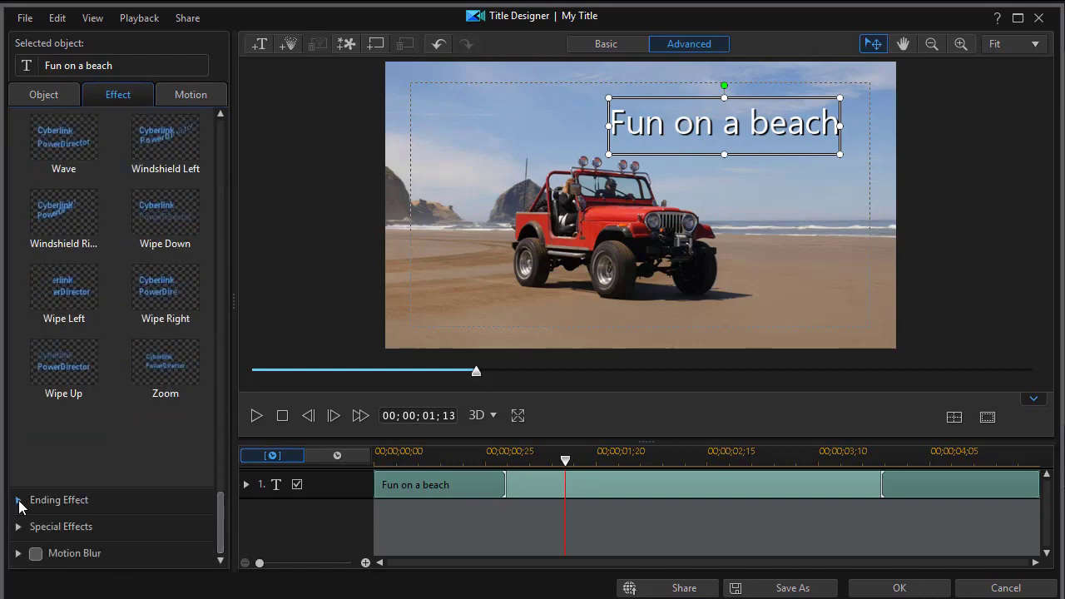
pyautogui.moveTo(221, 499); pyautogui.dragTo(241, 120)
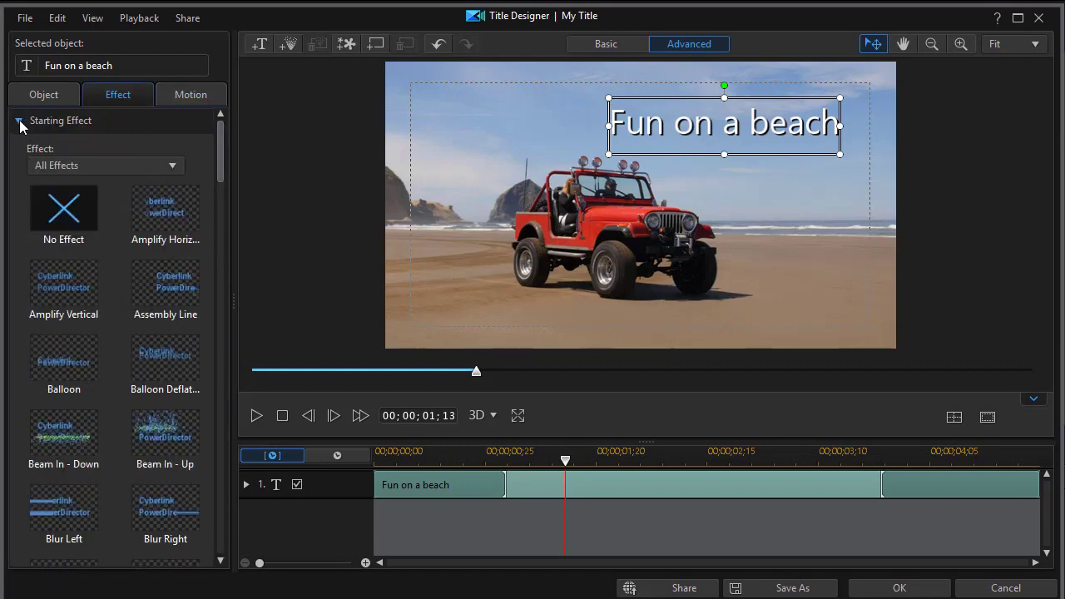
pyautogui.click(19, 120)
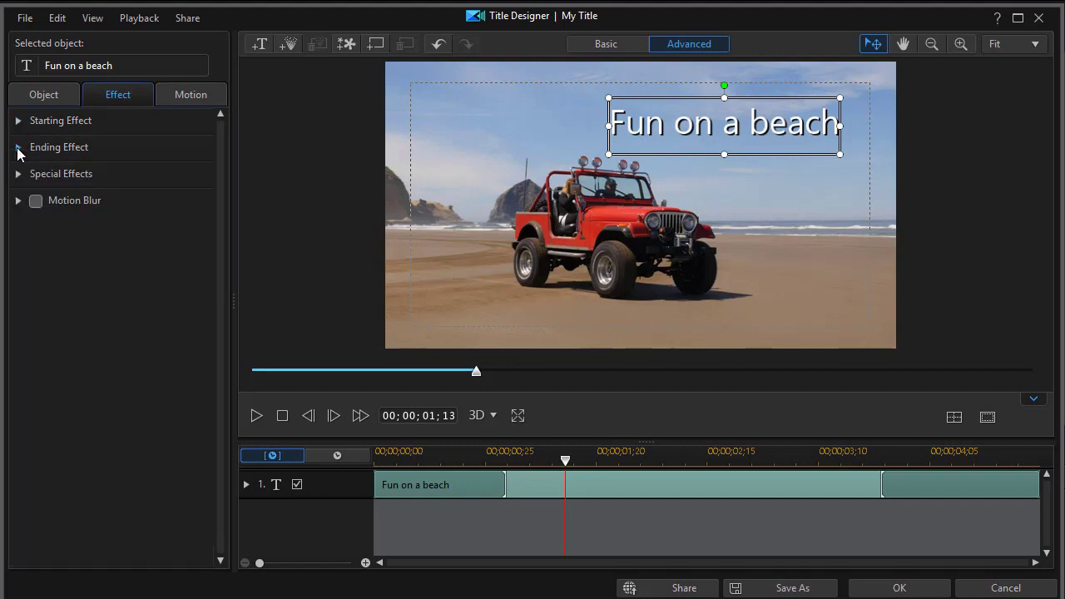
pyautogui.click(20, 147)
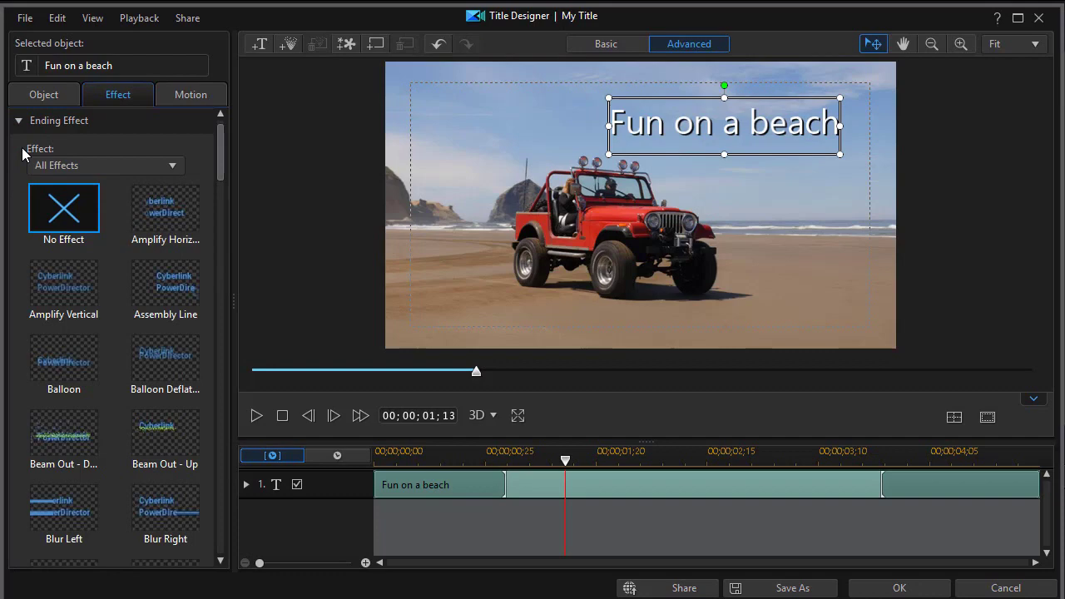
pyautogui.moveTo(220, 173); pyautogui.dragTo(200, 417)
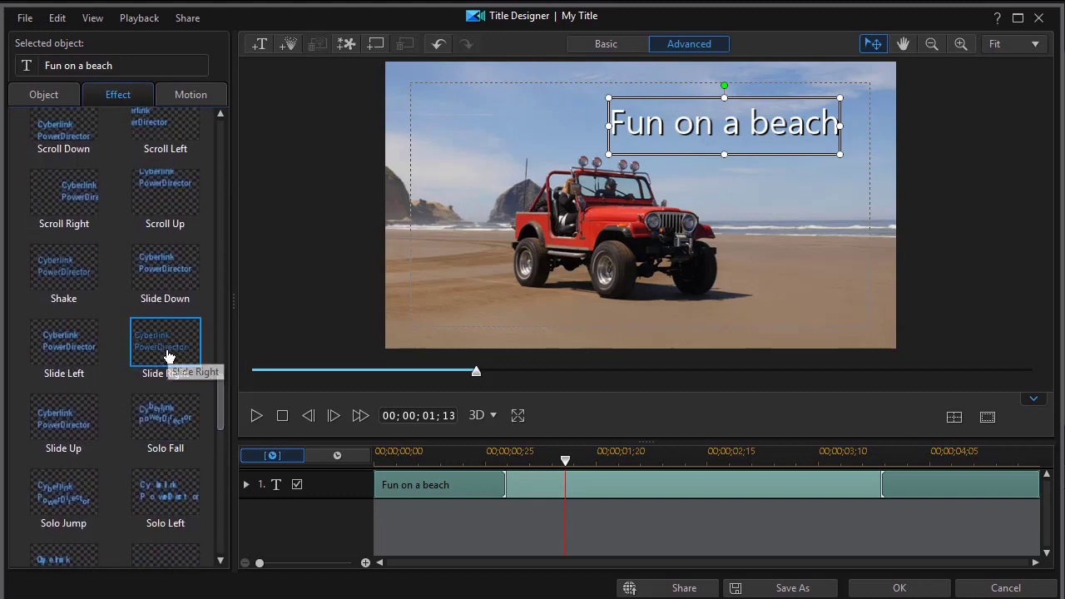
# Apply Slide Left as the ending effect from 4;00 to 5;00, then rewind the playhead
pyautogui.click(57, 344)
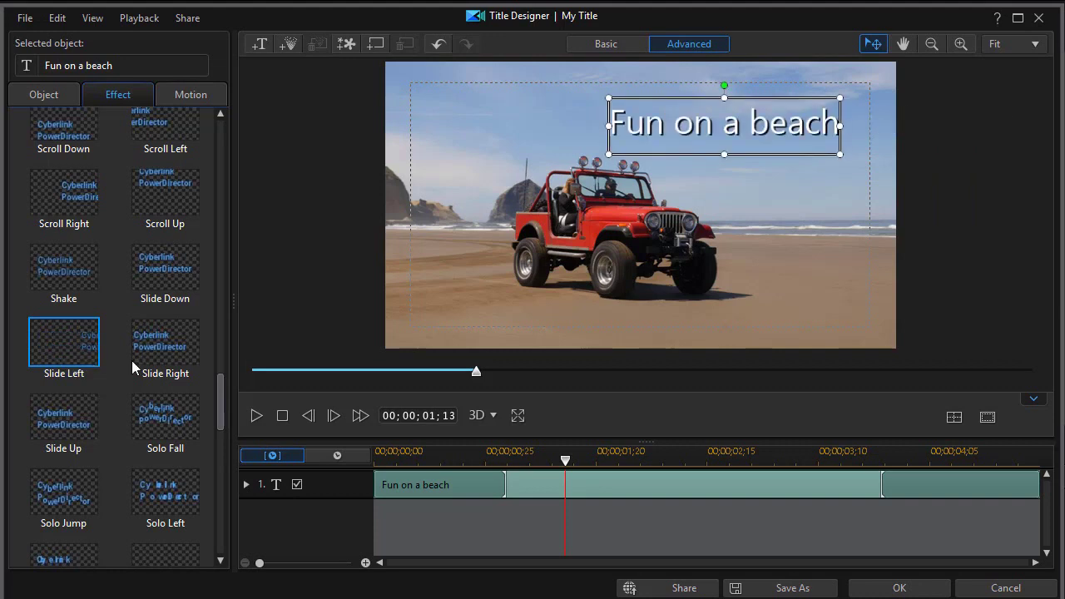
pyautogui.moveTo(928, 491)
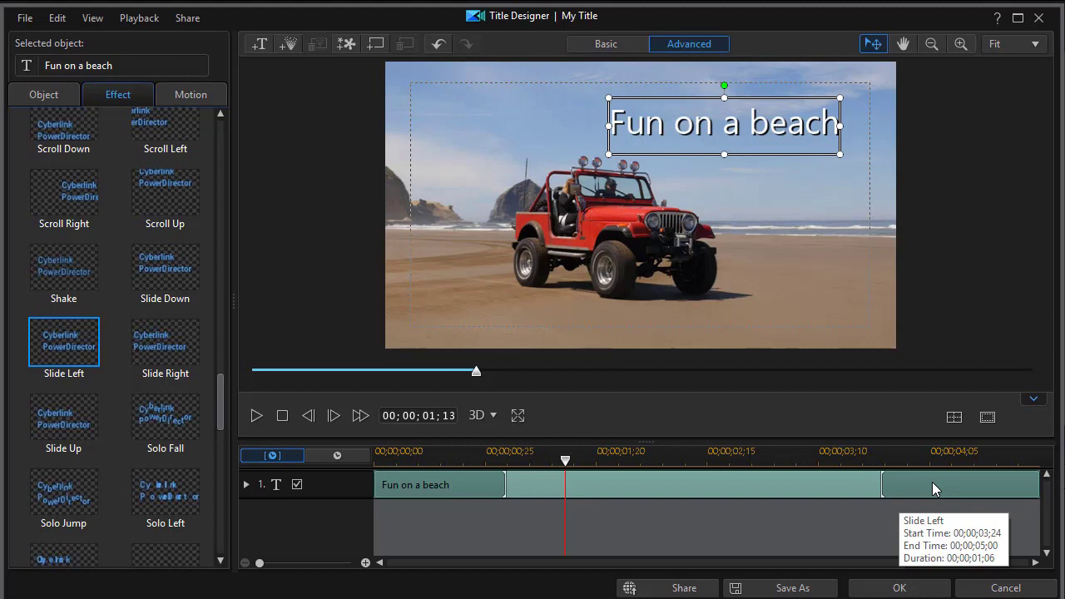
pyautogui.click(886, 485)
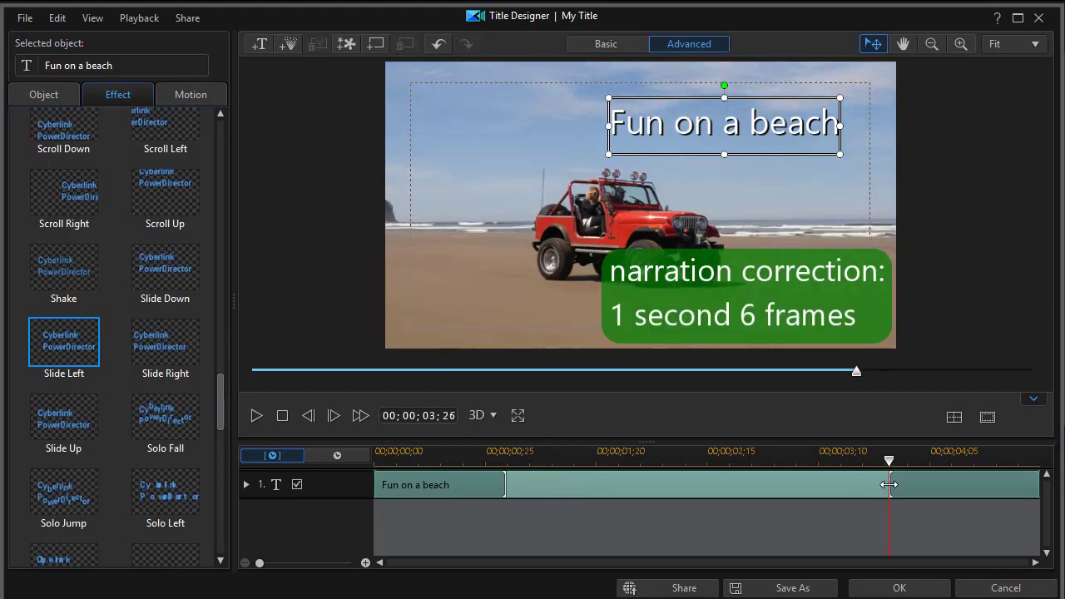
pyautogui.click(890, 485)
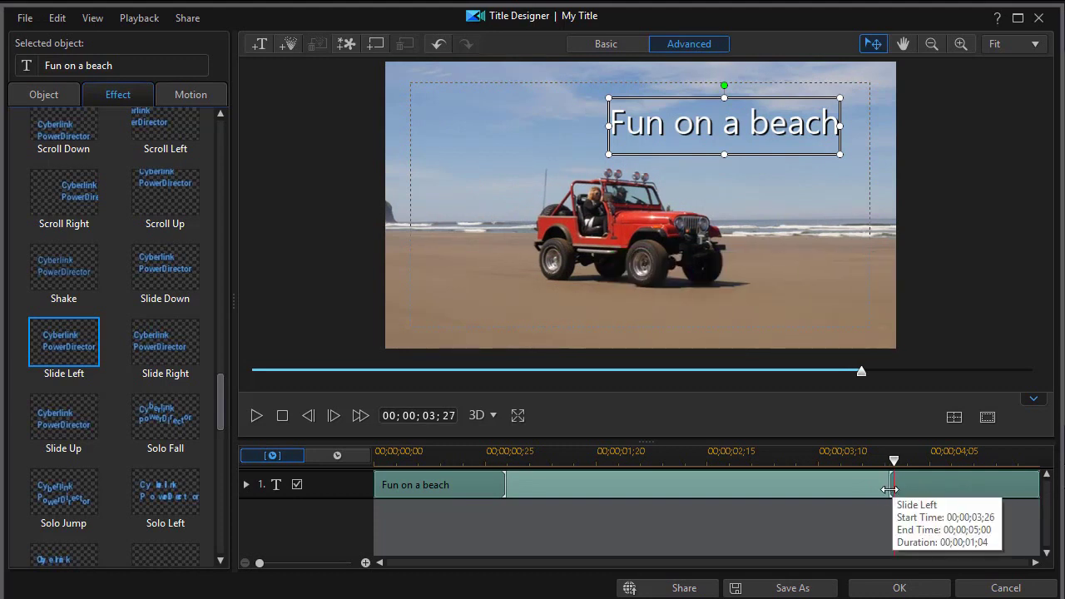
pyautogui.moveTo(889, 489); pyautogui.dragTo(898, 487)
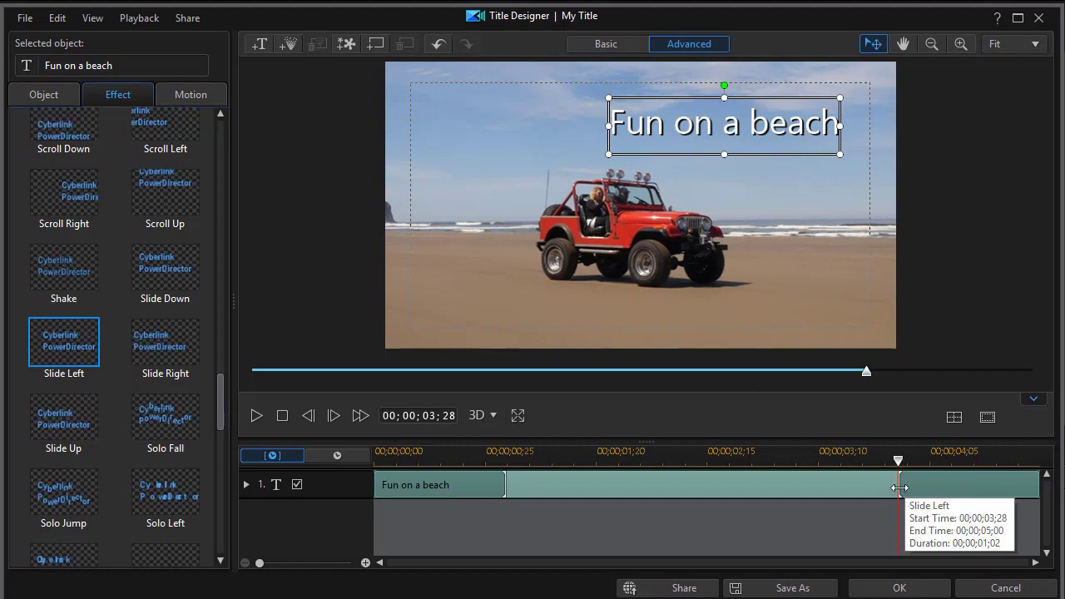
pyautogui.moveTo(898, 488); pyautogui.dragTo(908, 487)
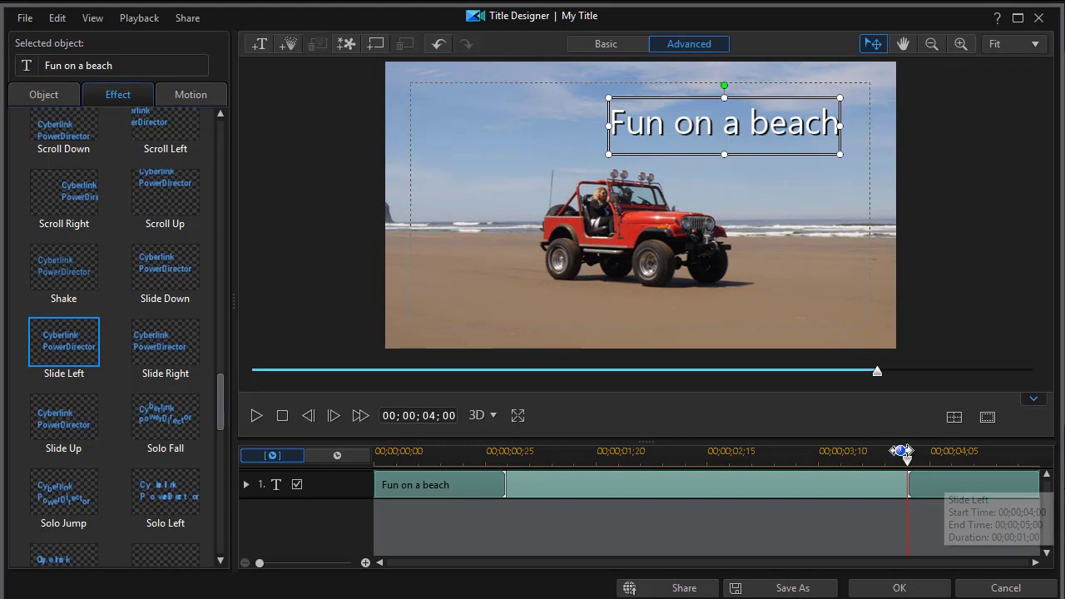
pyautogui.moveTo(906, 453); pyautogui.dragTo(373, 487)
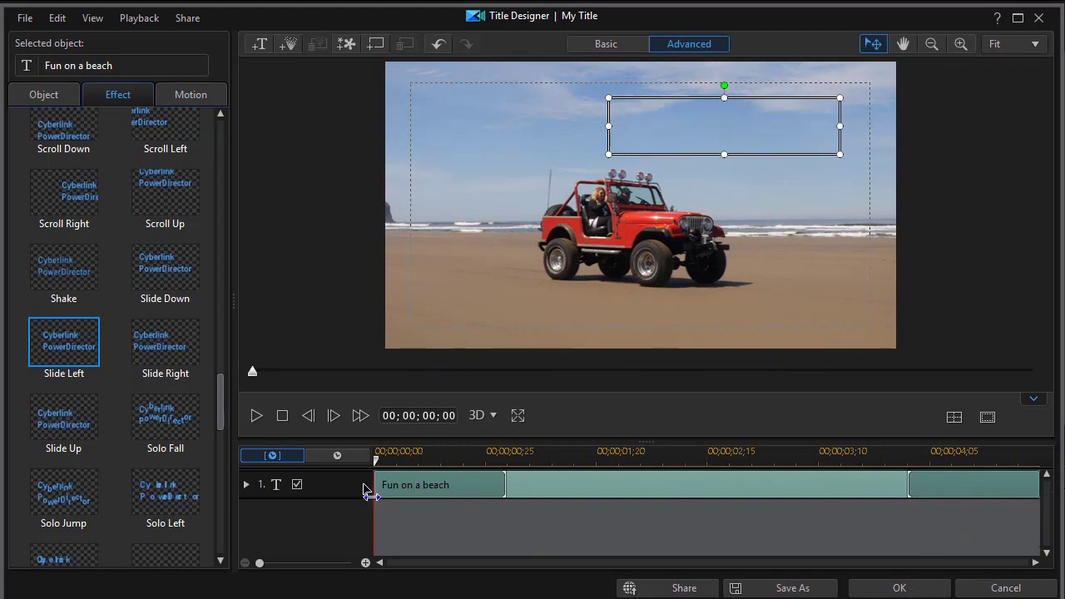
# Preview the finished title, then scroll the Effect panel up and collapse Ending Effect
pyautogui.click(255, 418)
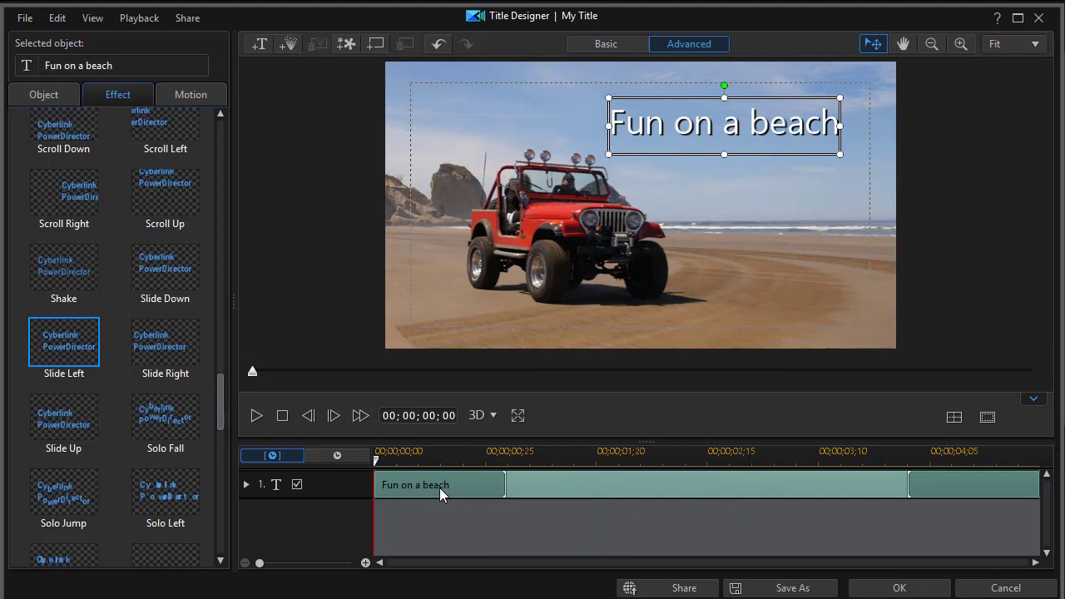
pyautogui.scroll(1, 218, 380)
pyautogui.moveTo(218, 380); pyautogui.dragTo(221, 125)
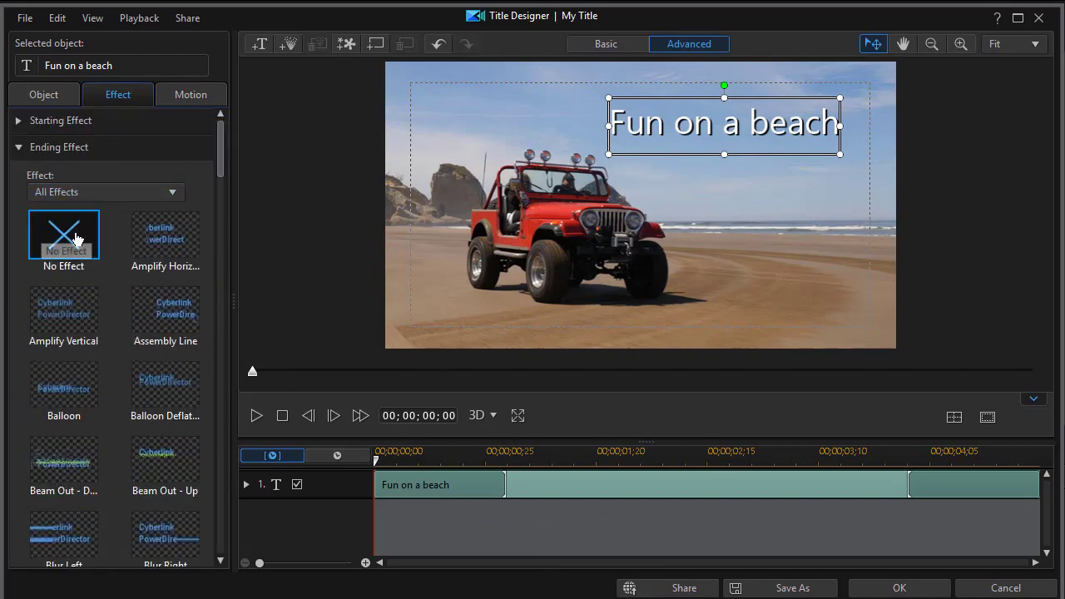
pyautogui.click(16, 147)
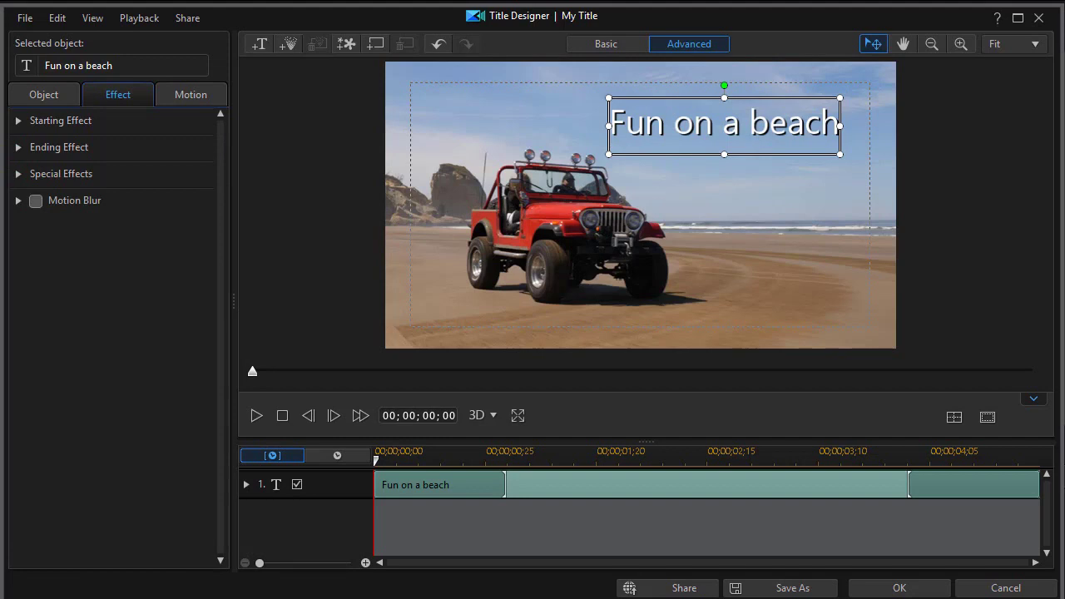